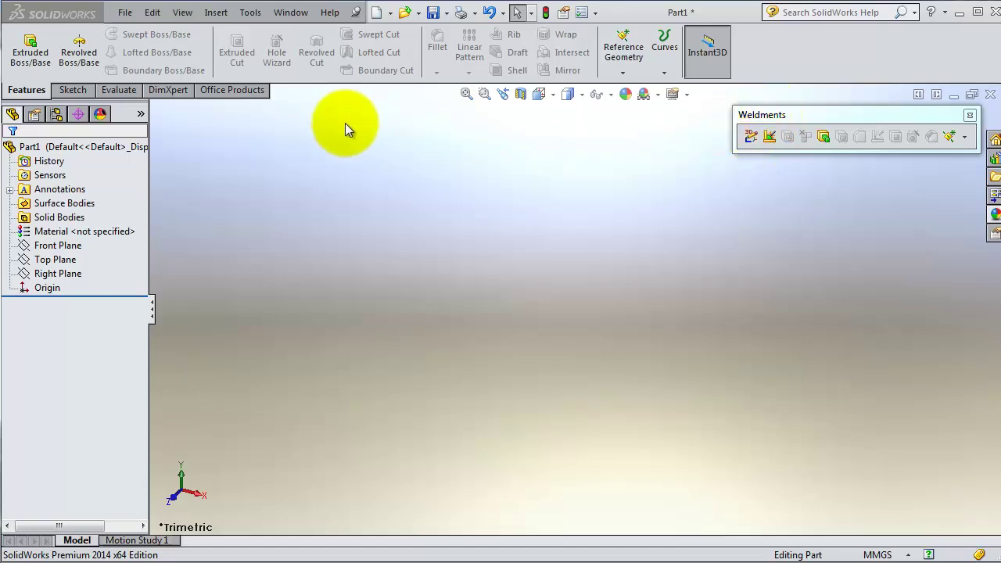
Show the Sketch tools and the sketch-start choices, then move the Weldments toolbar aside.
left_click(814, 44)
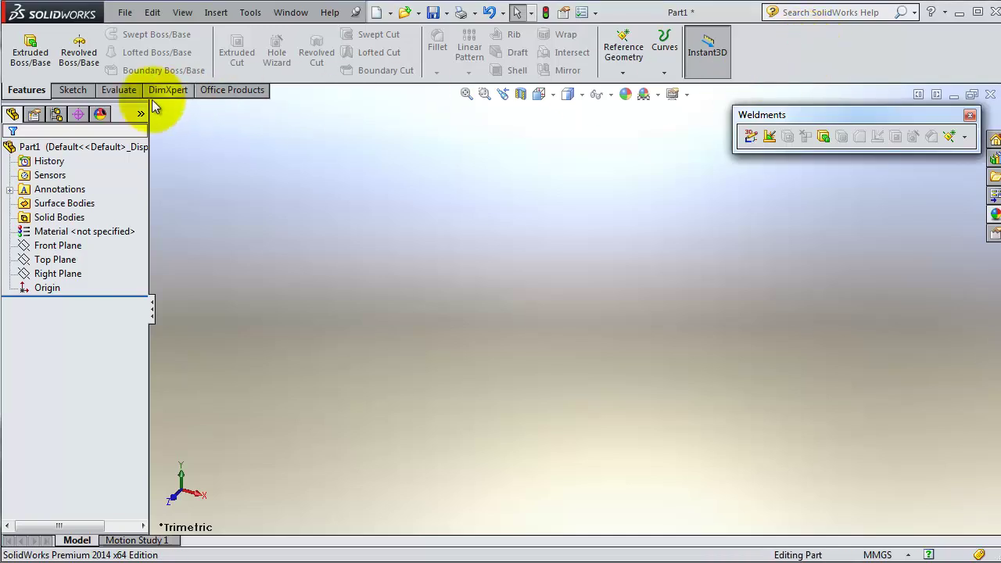
left_click(72, 92)
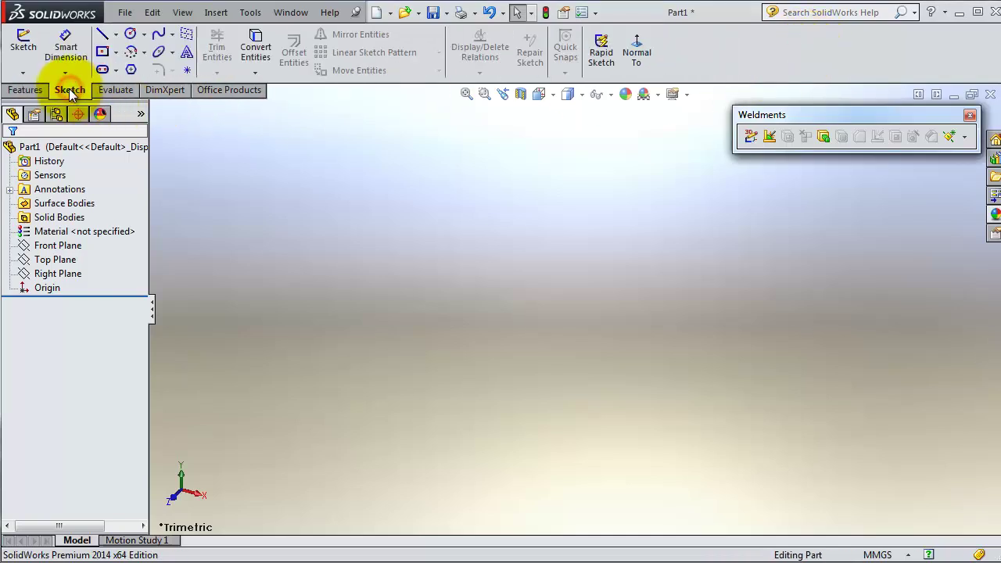
left_click(19, 73)
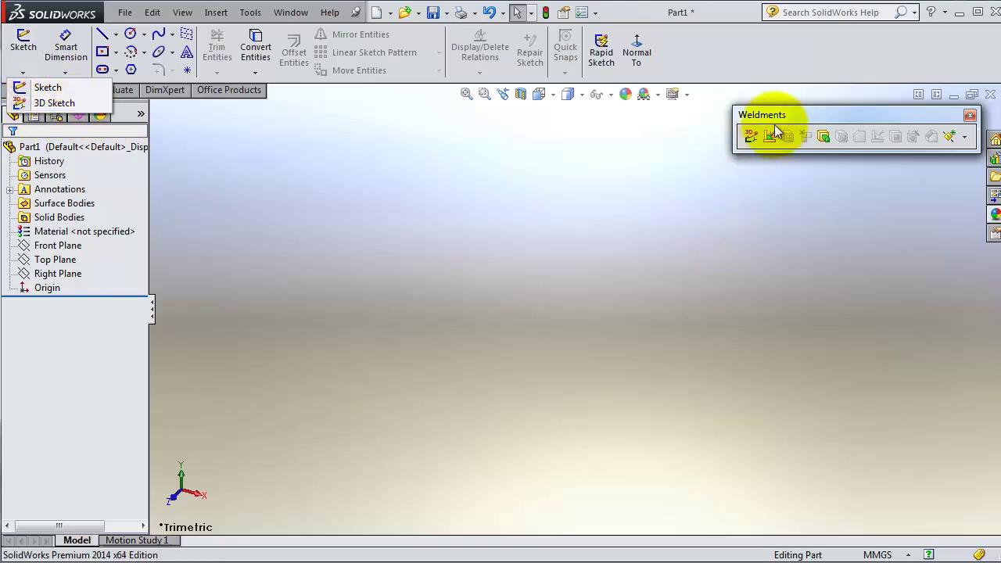
left_click_drag(798, 115, 770, 108)
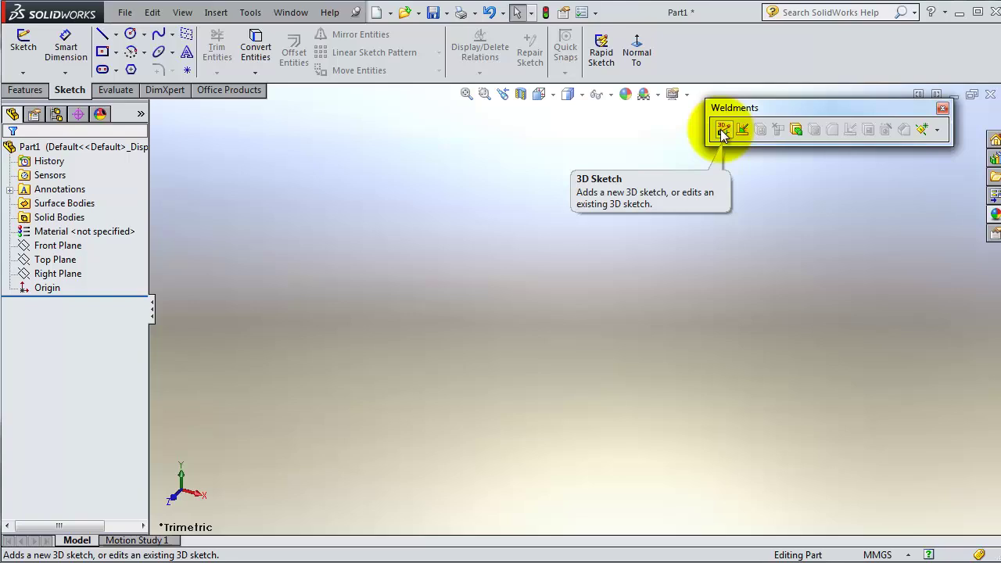
On the Front Plane, draw a center rectangle from the origin to a corner.
left_click(23, 52)
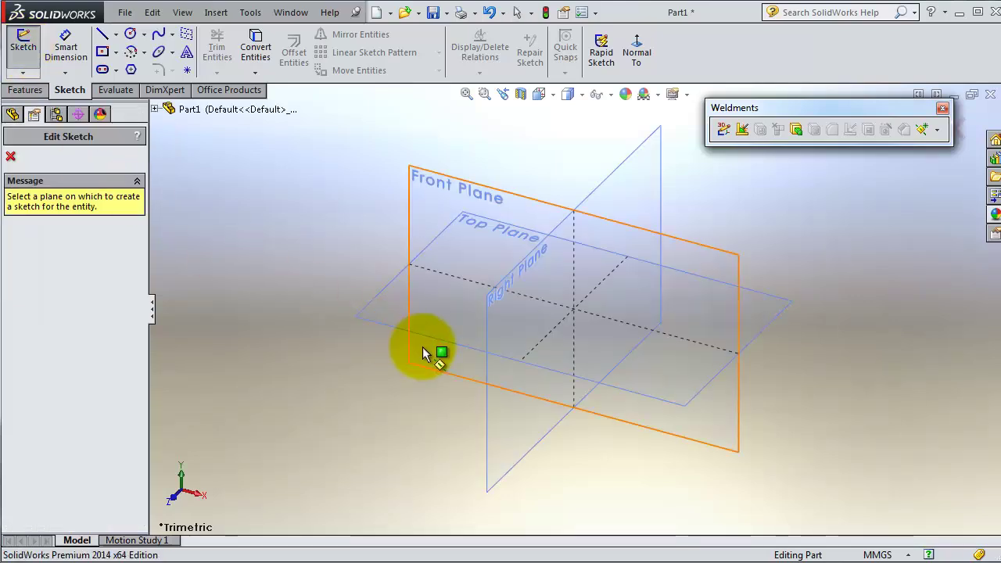
left_click(459, 197)
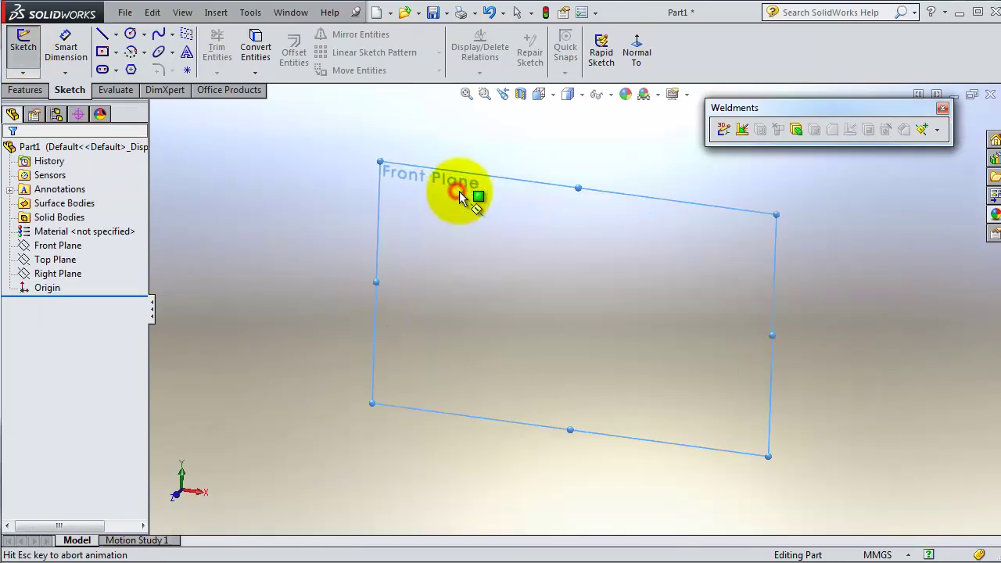
left_click(102, 52)
left_click(576, 309)
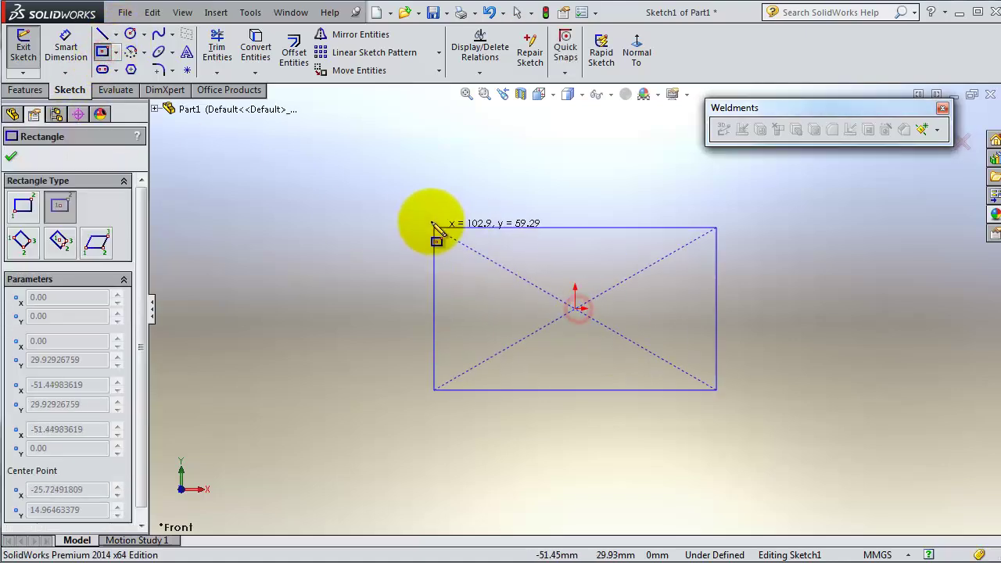
left_click(421, 243)
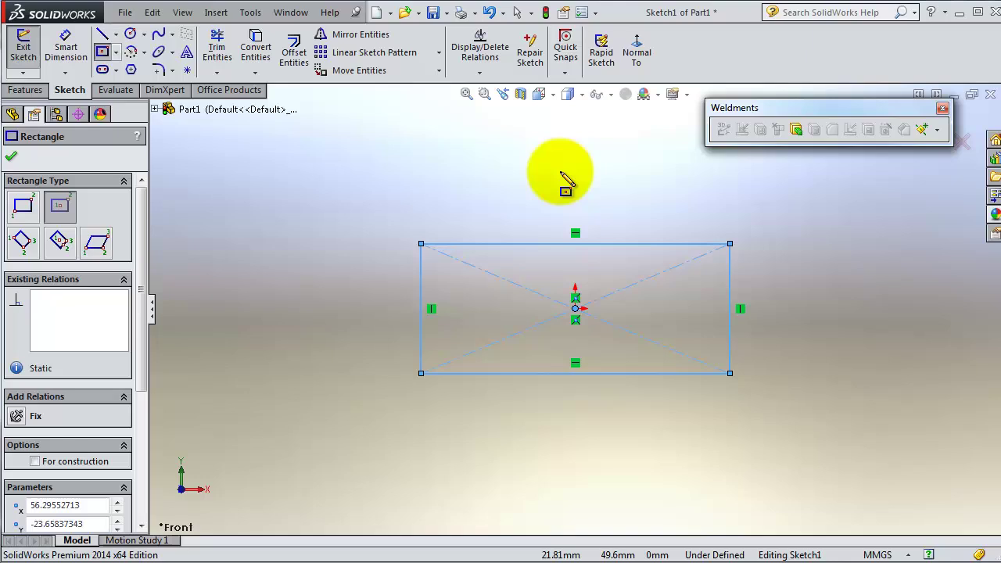
left_click(11, 156)
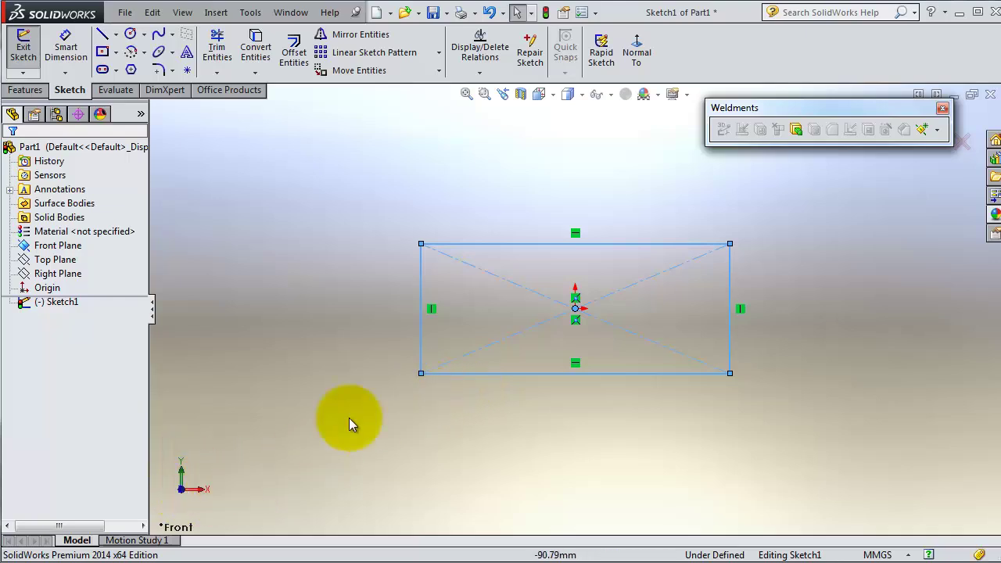
left_click_drag(730, 270, 718, 328)
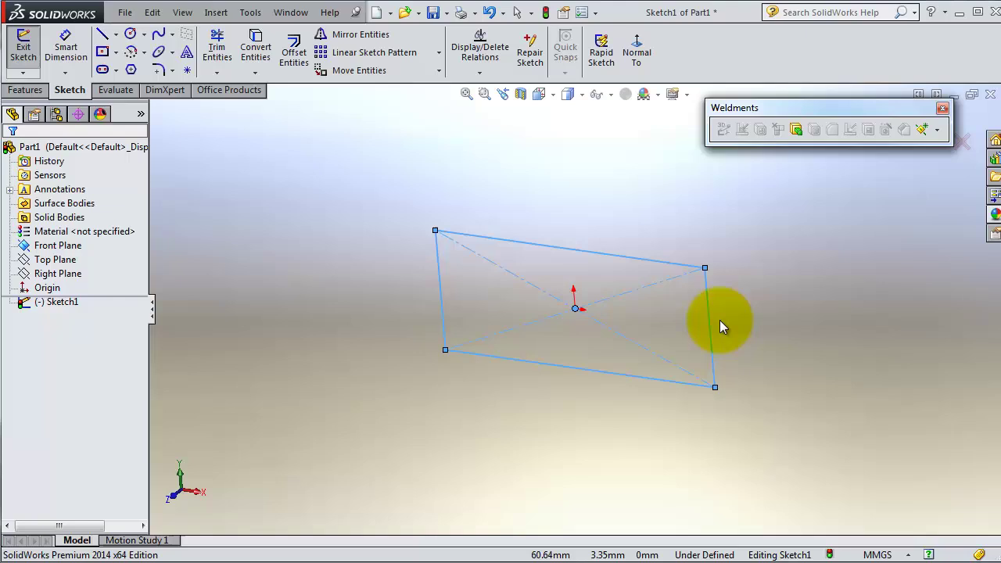
left_click_drag(822, 108, 542, 109)
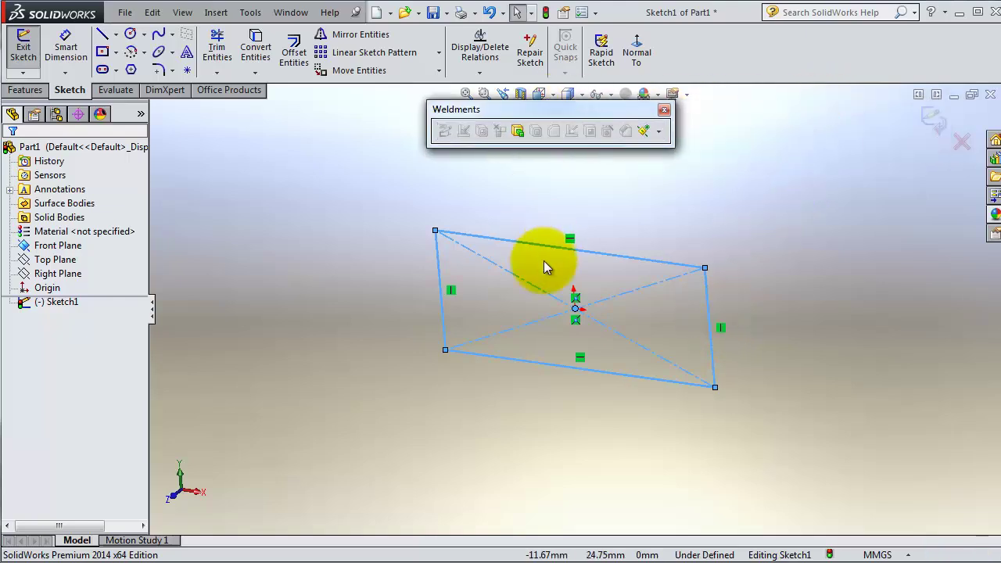
Exit Sketch1 and orbit the model, previewing the Top and Right planes.
left_click(935, 125)
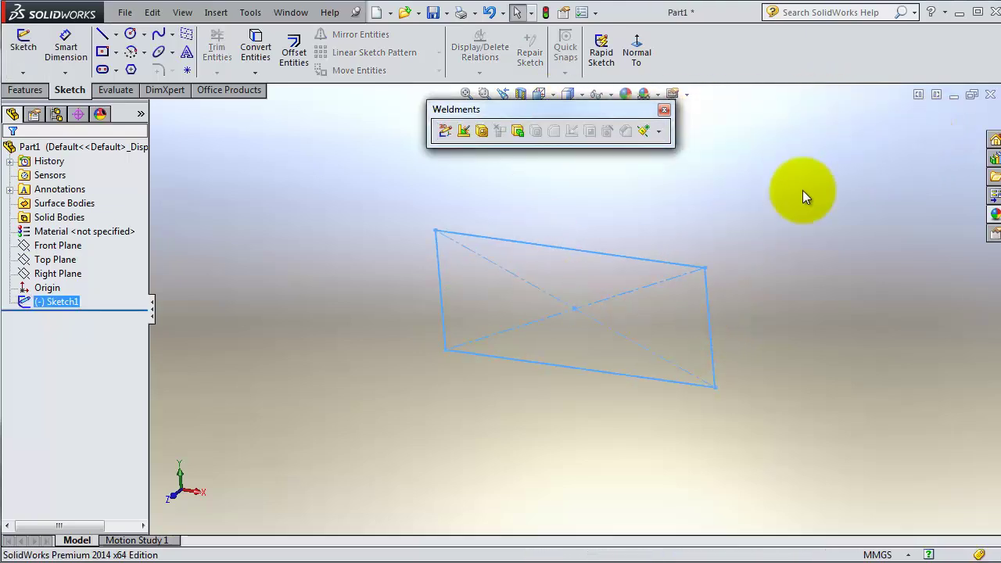
middle_click_drag(798, 252, 796, 309)
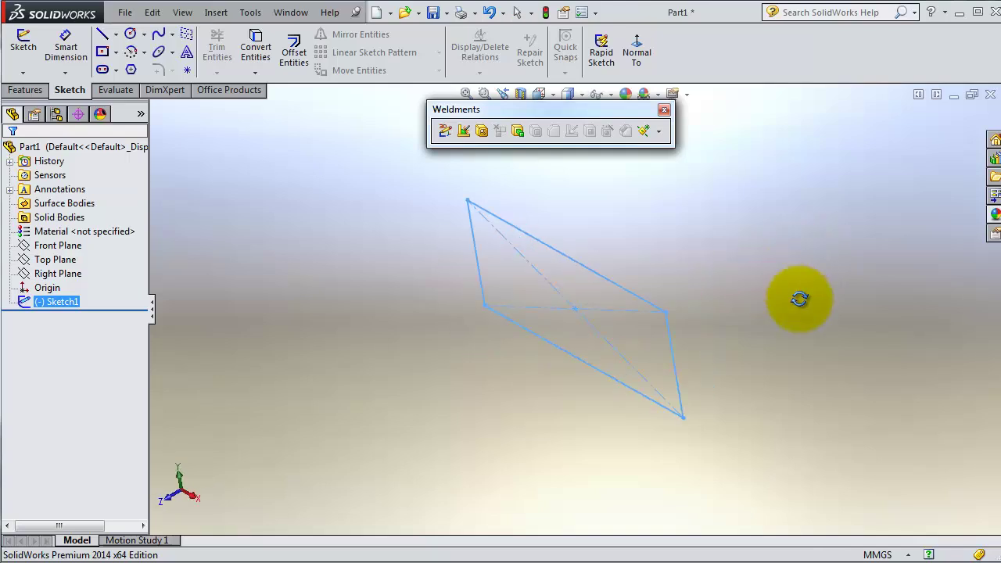
scroll(726, 317, "down", 2)
scroll(603, 314, "up", 3)
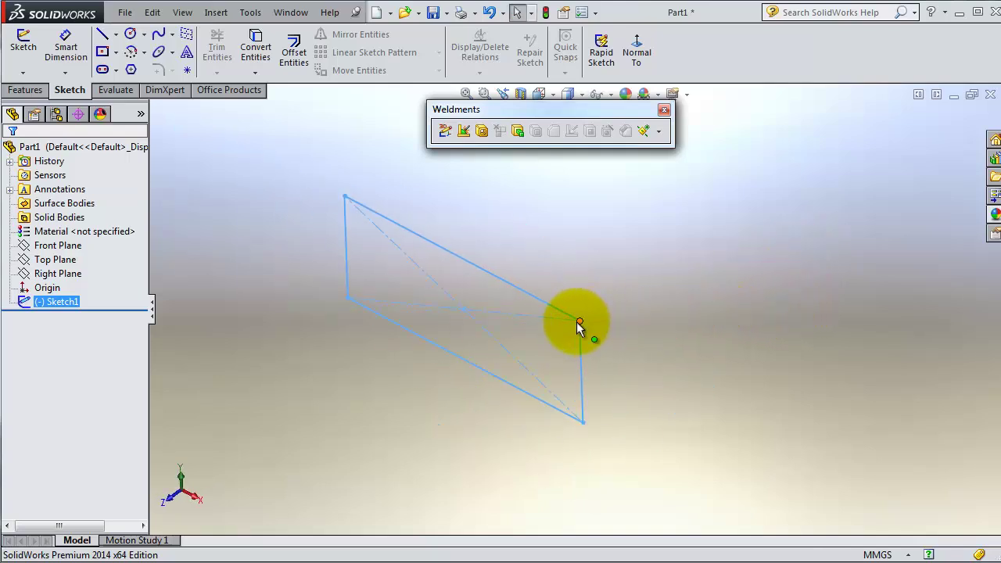
middle_click_drag(666, 286, 639, 313)
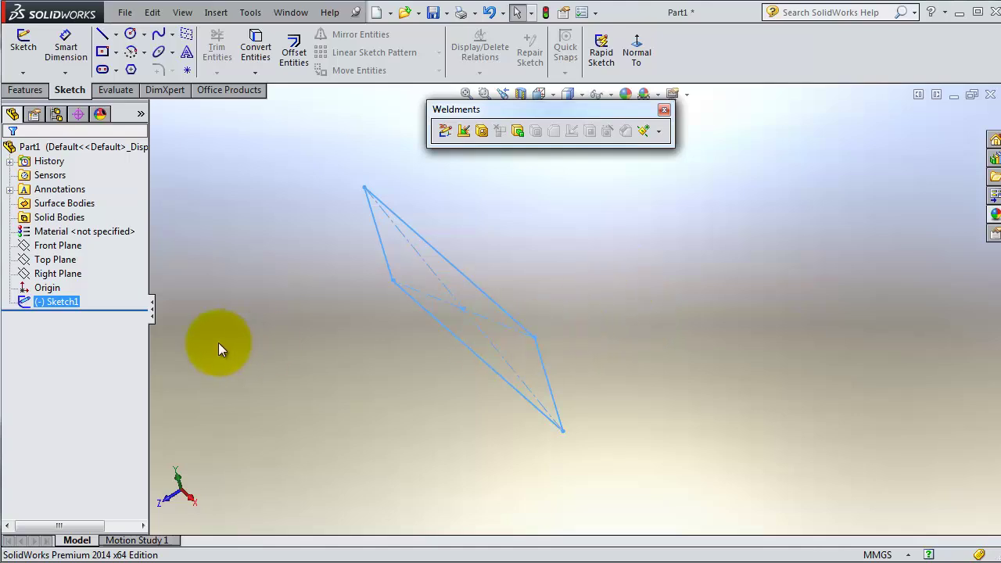
left_click(38, 260)
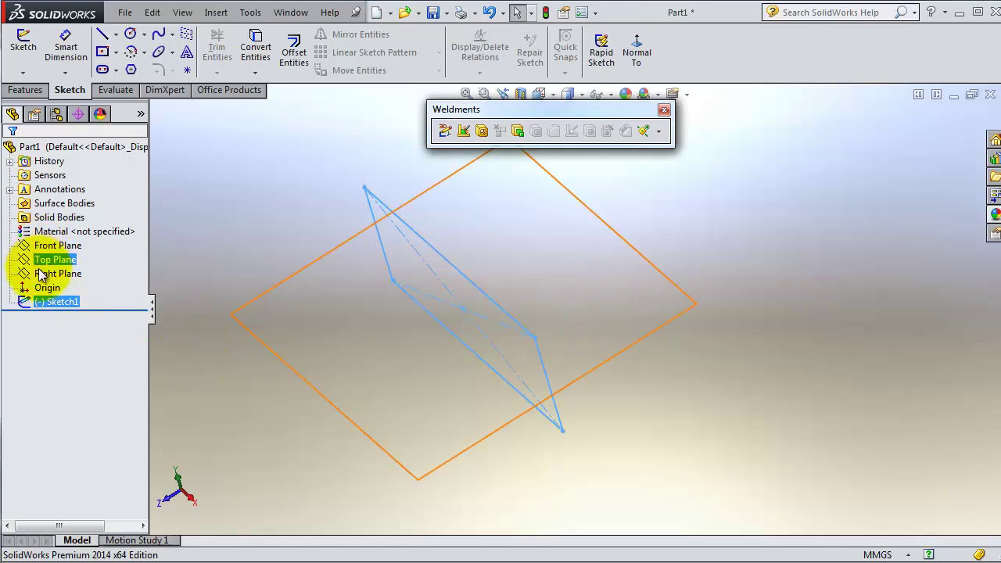
left_click(42, 275)
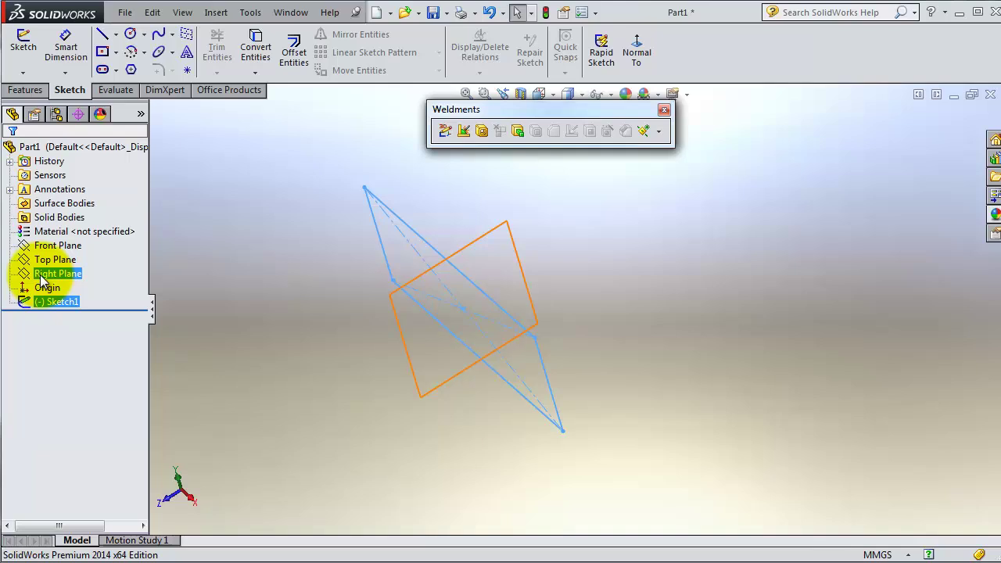
Create Plane1 referencing the Right Plane and the rectangle's short side, set Parallel.
left_click(26, 90)
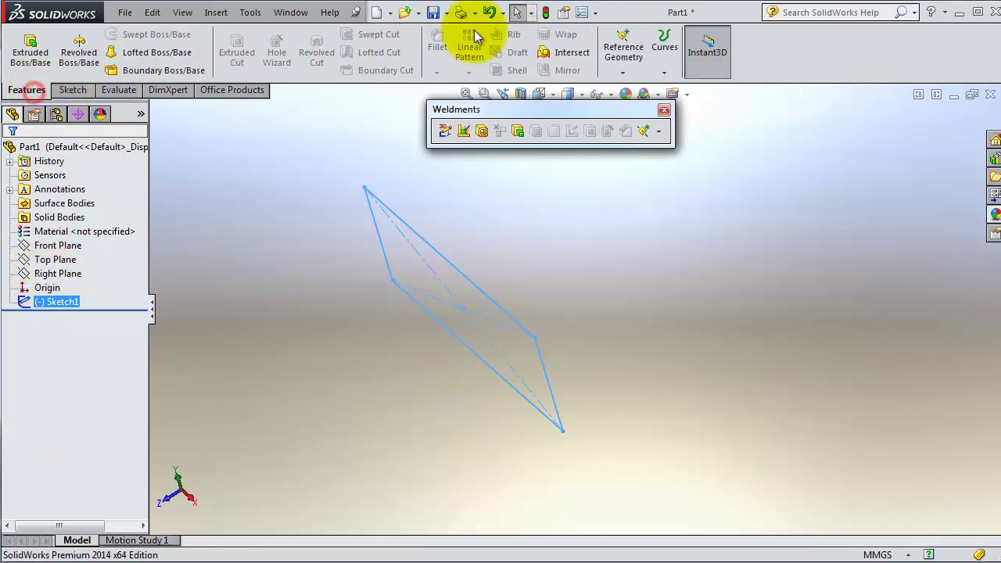
left_click(623, 73)
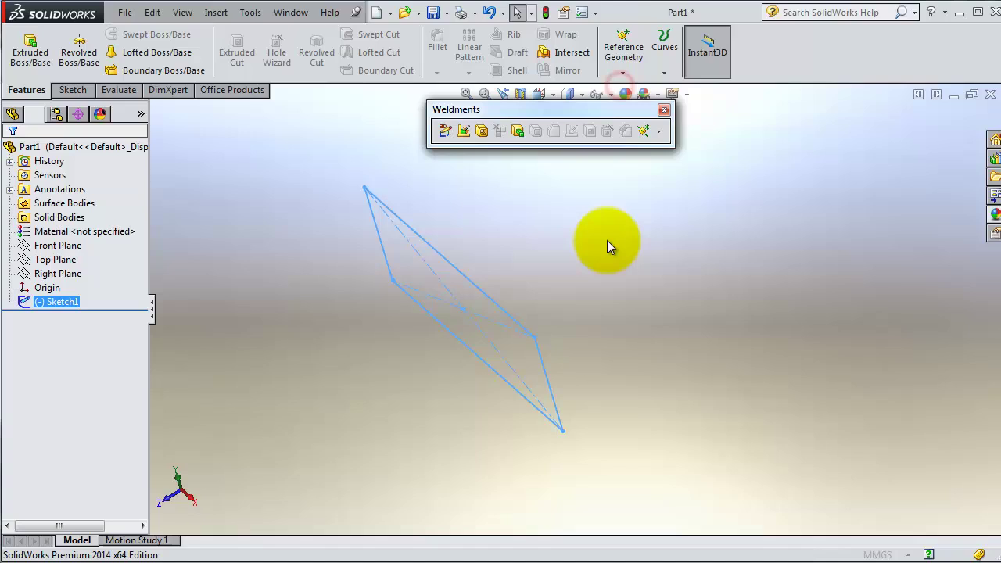
middle_click_drag(556, 356, 541, 291)
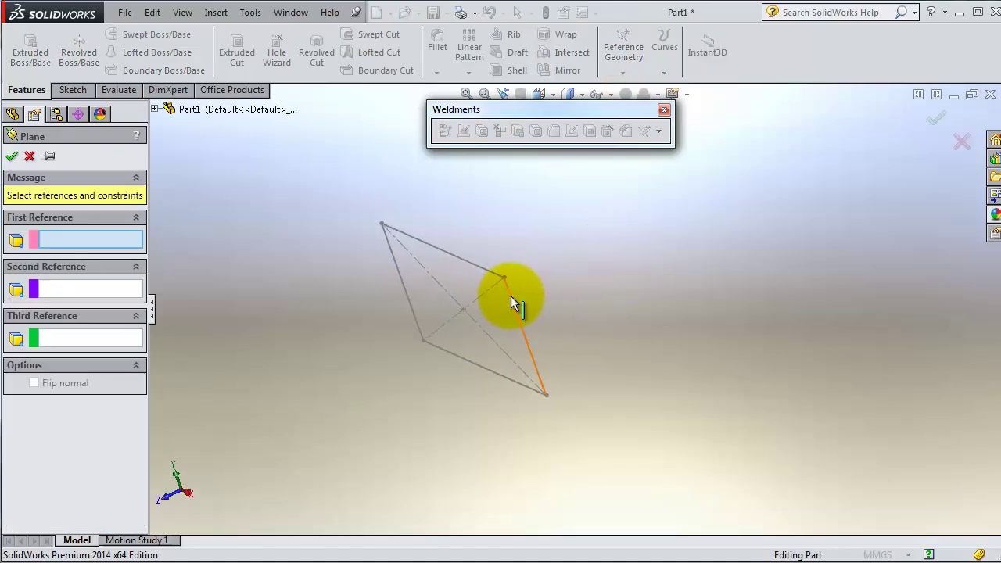
left_click(153, 110)
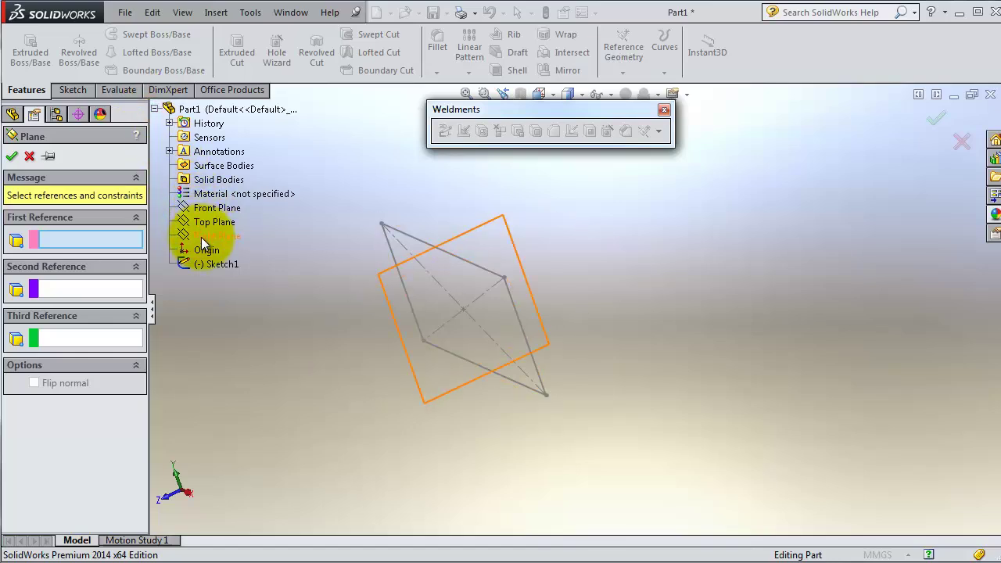
left_click(201, 237)
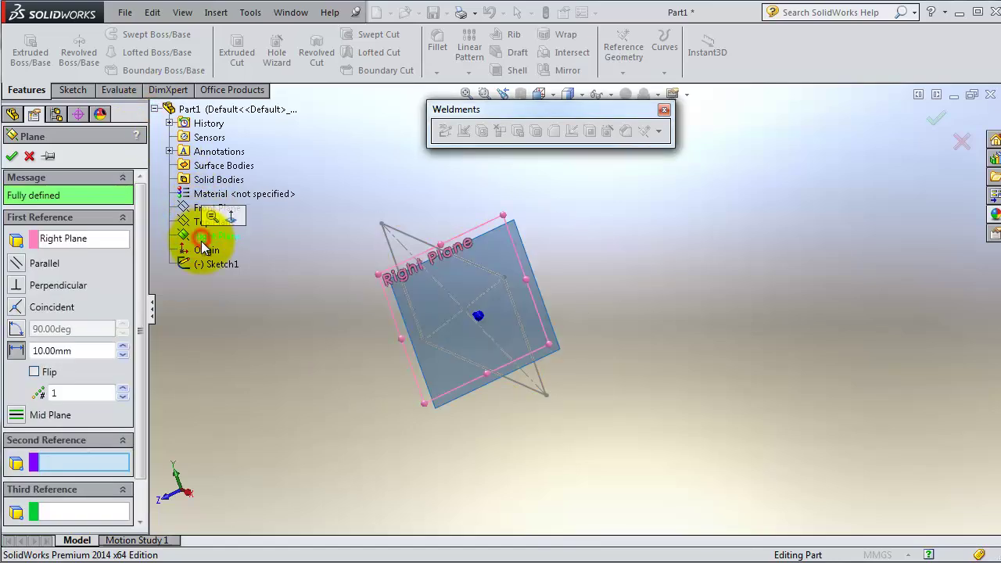
left_click(524, 333)
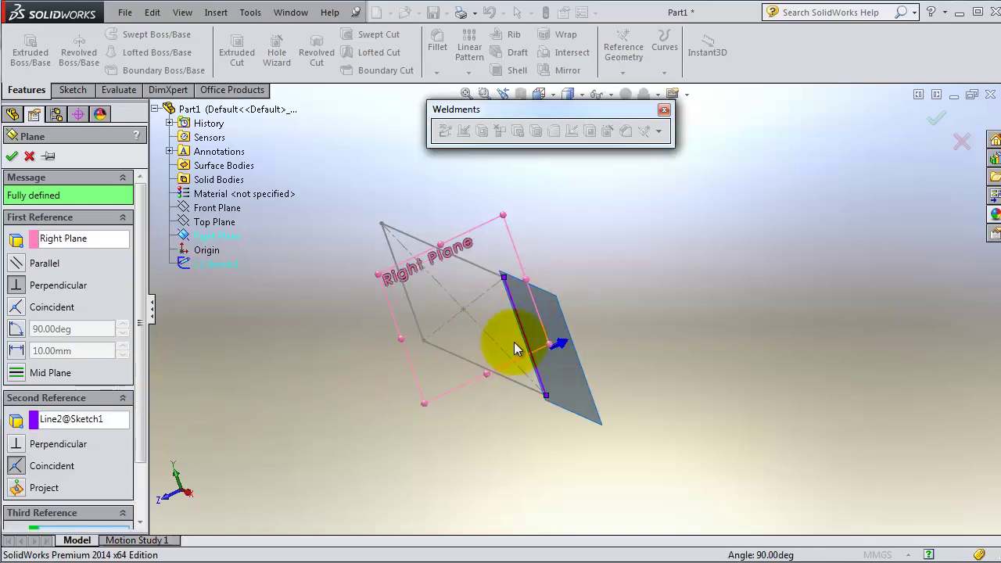
left_click(17, 267)
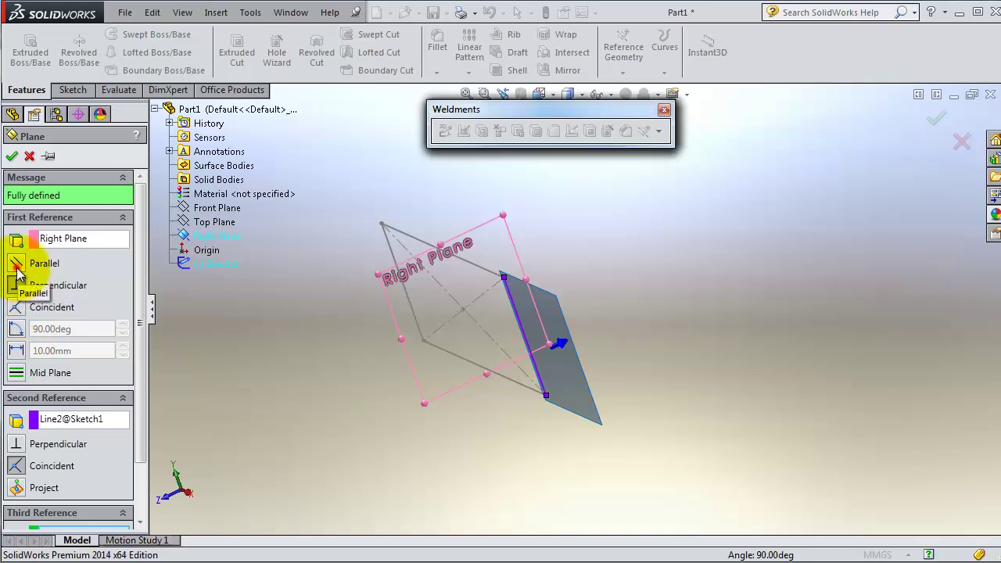
left_click(11, 160)
middle_click_drag(548, 302, 470, 291)
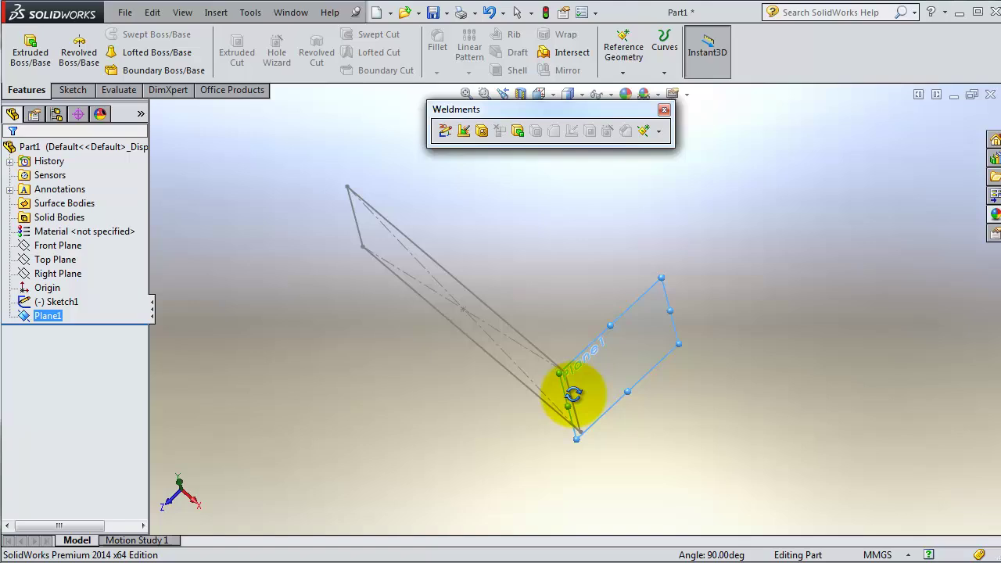
Start a new sketch on Plane1 and view it face-on.
left_click(678, 346)
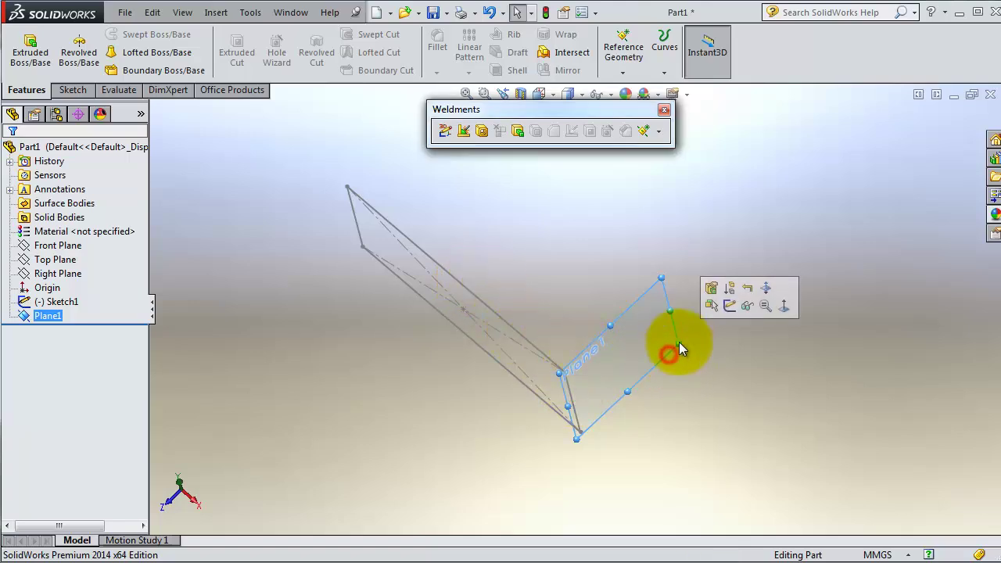
left_click(729, 308)
left_click(637, 51)
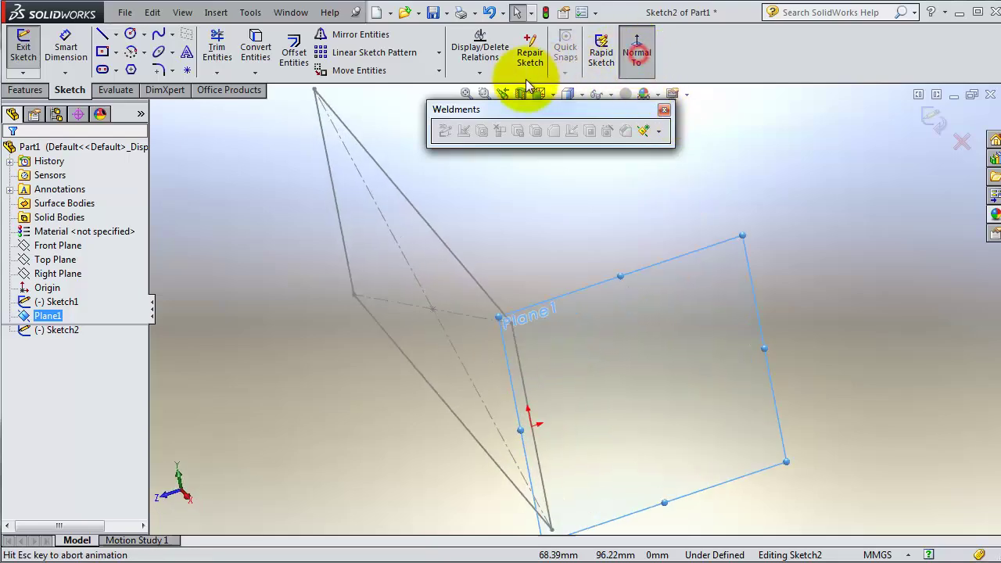
Draw horizontal lines from the vertical line's top and bottom endpoints.
left_click(103, 39)
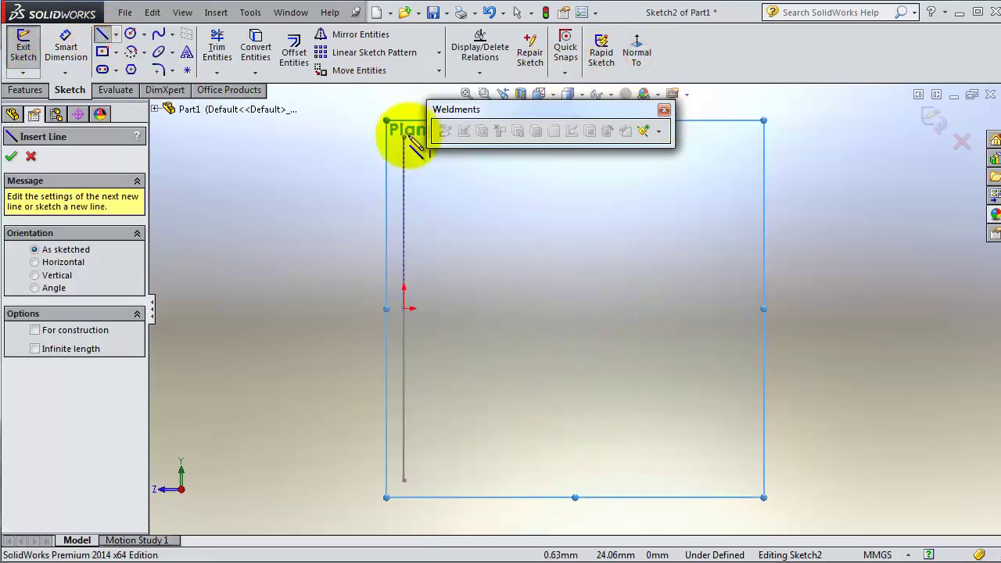
mouse_move(508, 106)
left_mouse_down()
mouse_move(582, 88)
mouse_move(642, 102)
mouse_move(834, 240)
left_mouse_up()
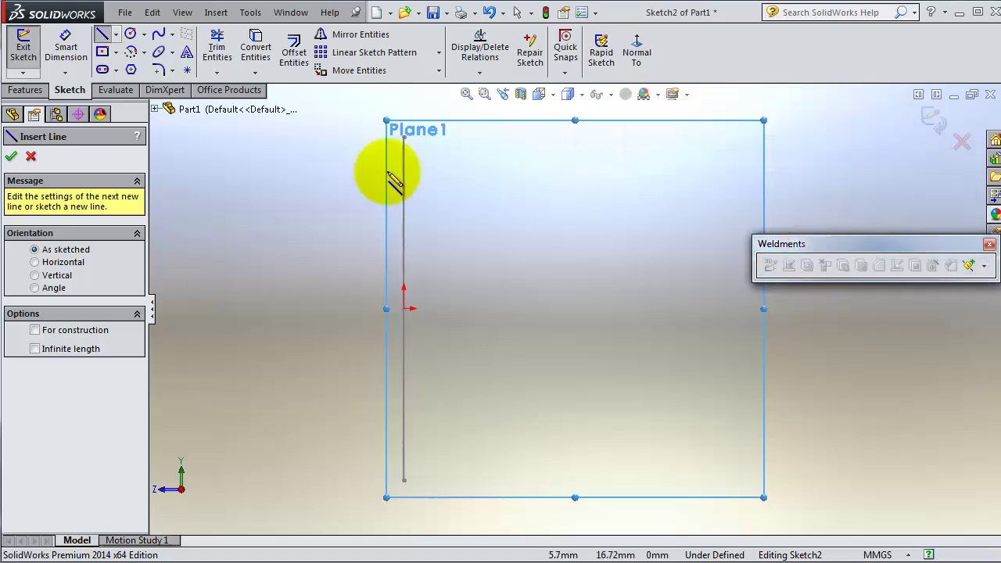
left_click(404, 138)
left_click(726, 138)
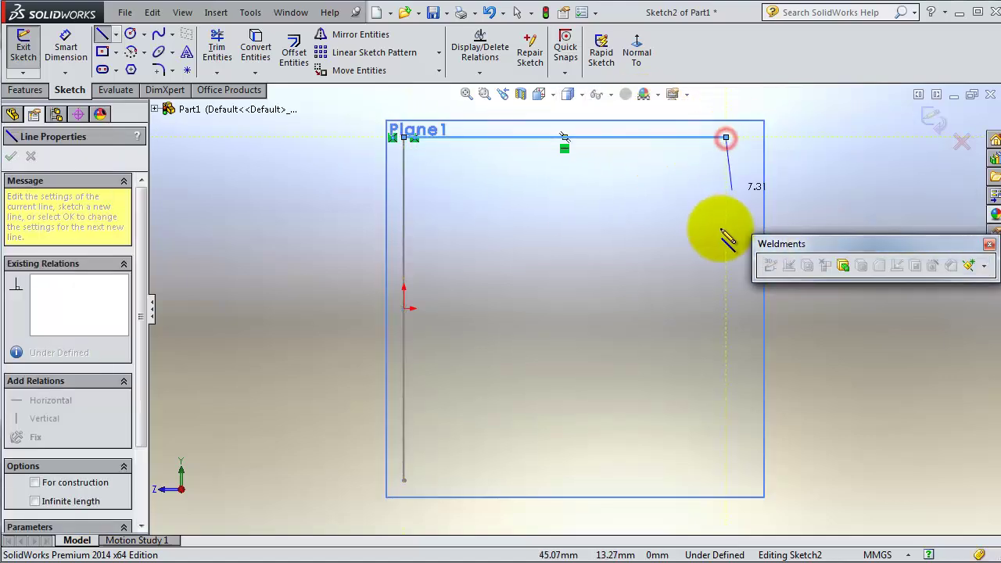
key("Escape")
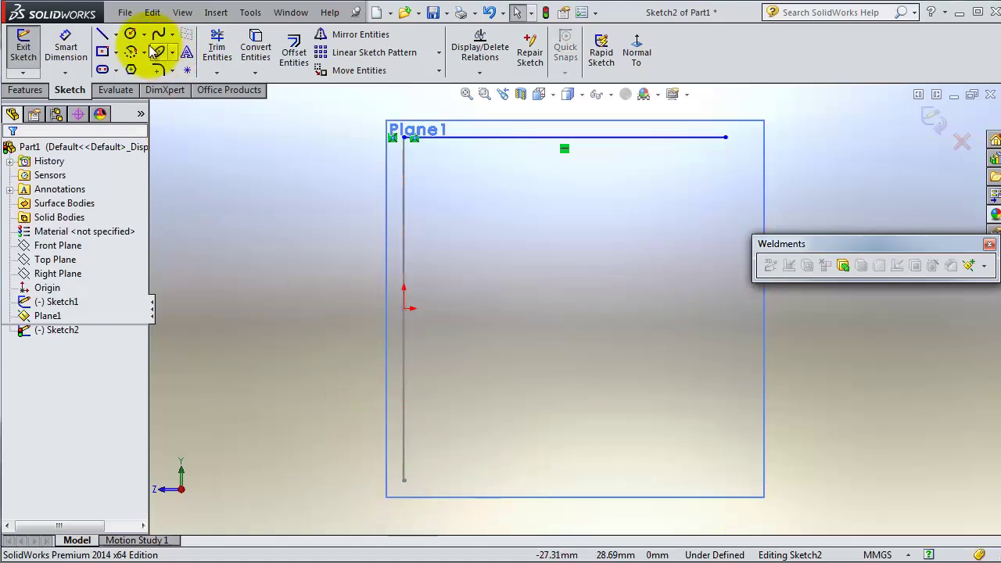
left_click(102, 34)
left_click(403, 481)
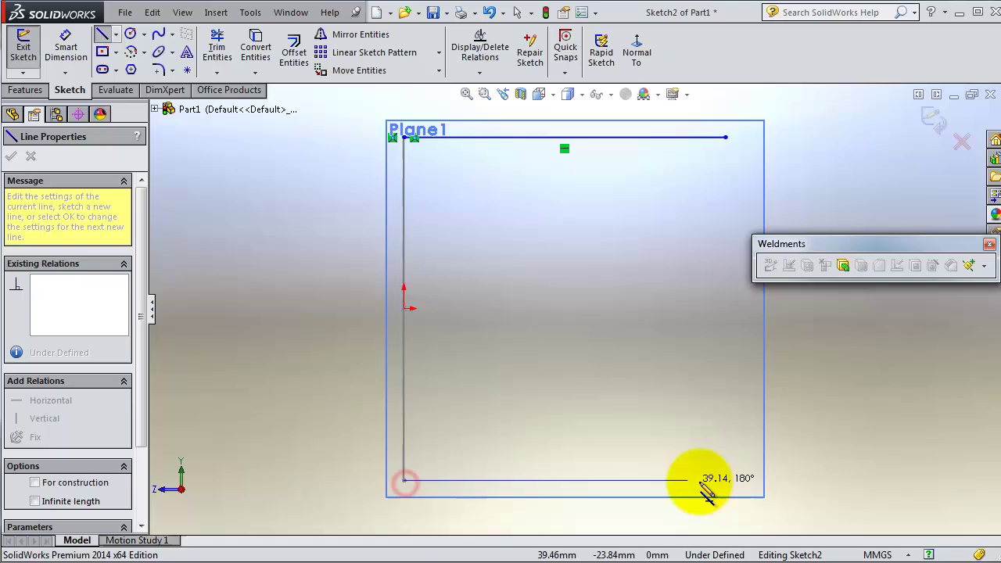
left_click(726, 481)
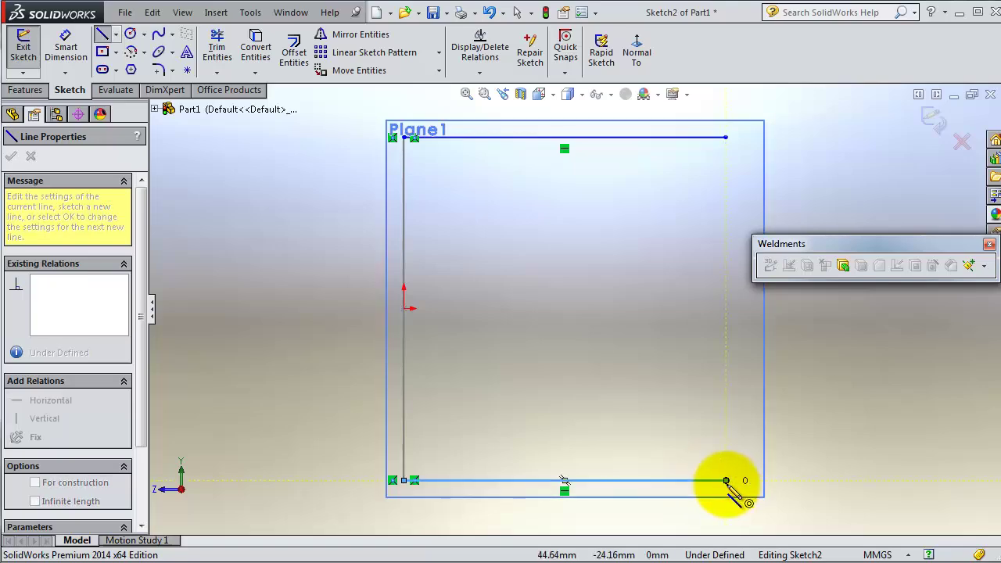
key("Escape")
Exit the Plane1 sketch, then orbit and zoom to view both sketches in 3D.
left_click(923, 123)
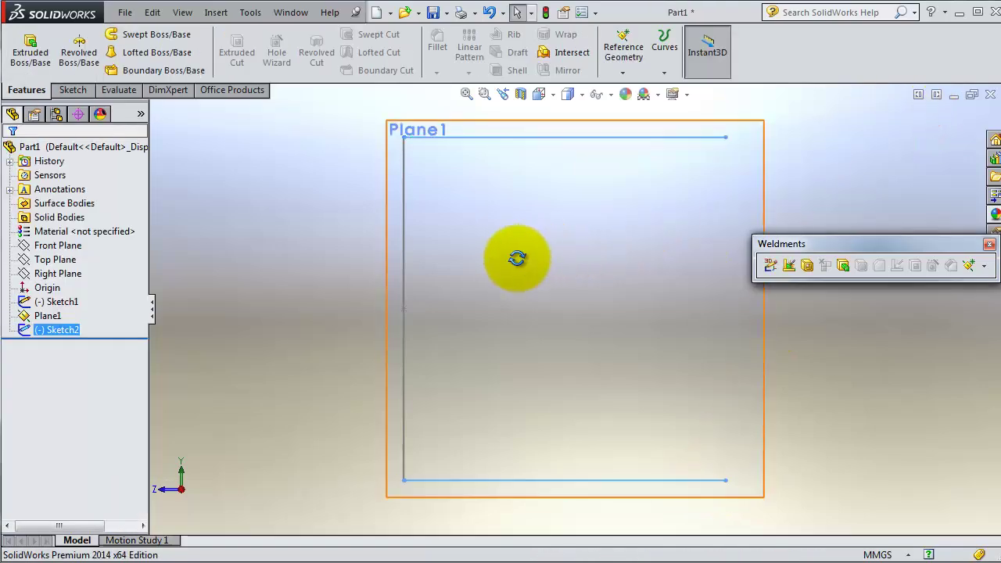
mouse_move(517, 259)
middle_mouse_down()
mouse_move(608, 232)
mouse_move(555, 269)
mouse_move(537, 175)
mouse_move(503, 152)
mouse_move(356, 276)
middle_mouse_up()
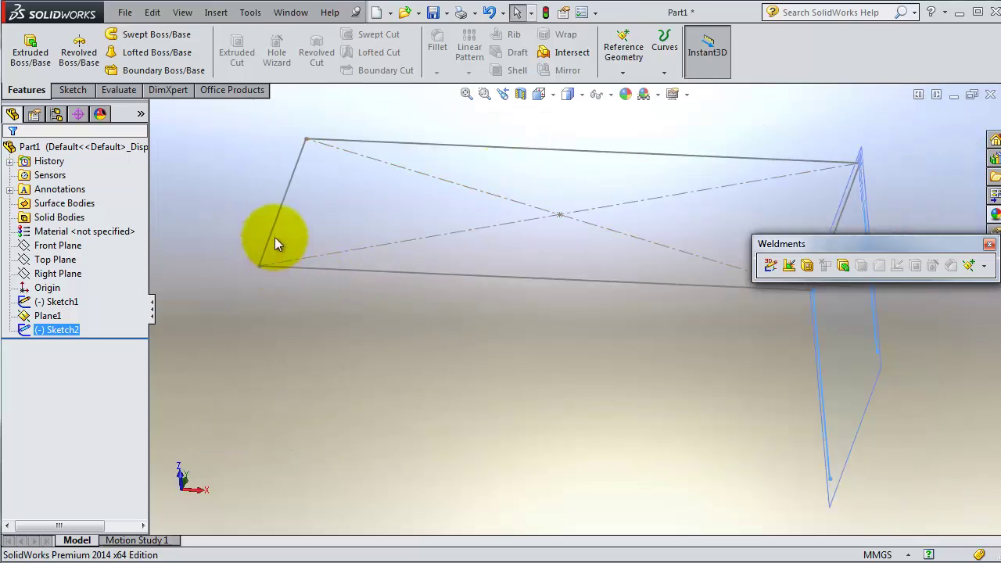
mouse_move(281, 285)
middle_mouse_down()
mouse_move(331, 251)
mouse_move(302, 268)
mouse_move(320, 291)
mouse_move(511, 272)
middle_mouse_up()
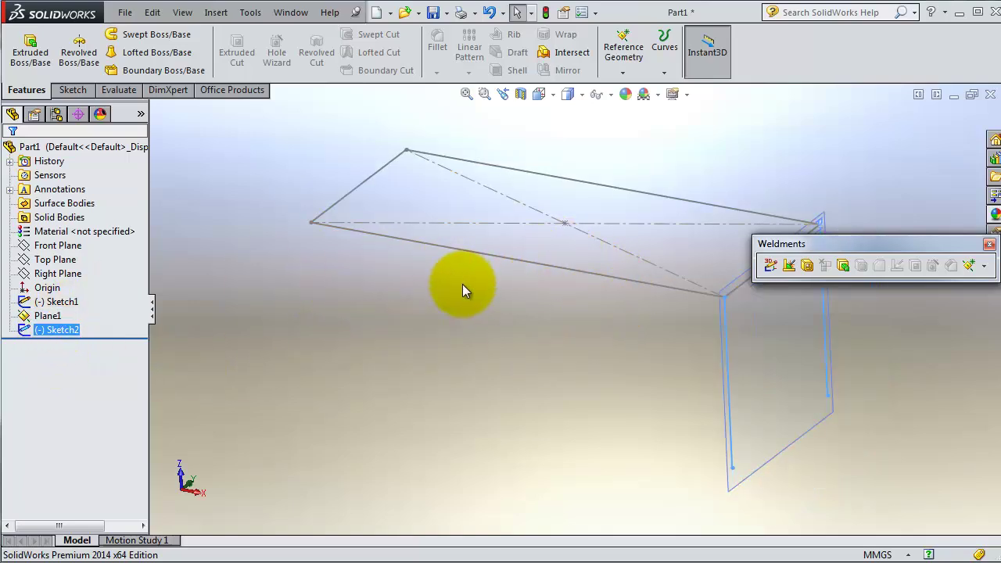
mouse_move(462, 284)
middle_mouse_down()
mouse_move(451, 269)
mouse_move(580, 232)
mouse_move(665, 195)
mouse_move(675, 214)
mouse_move(674, 247)
mouse_move(454, 229)
middle_mouse_up()
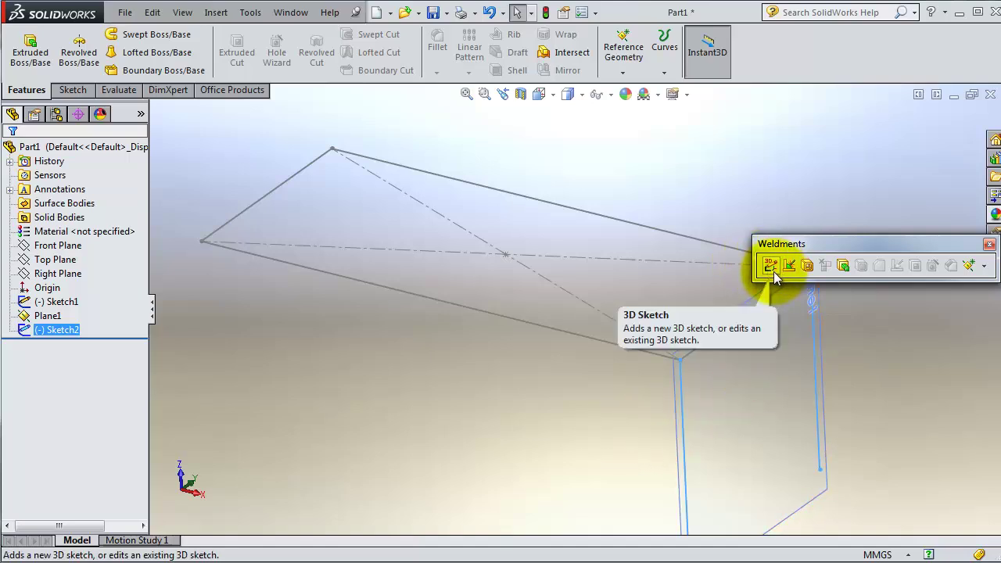
scroll(637, 369, "up", 2)
scroll(632, 387, "up", 2)
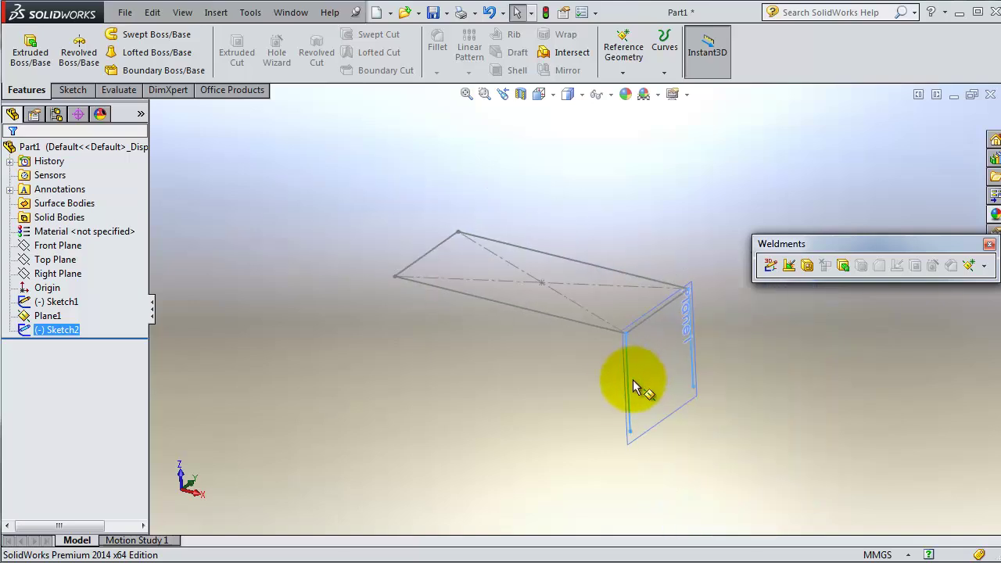
scroll(609, 396, "up", 2)
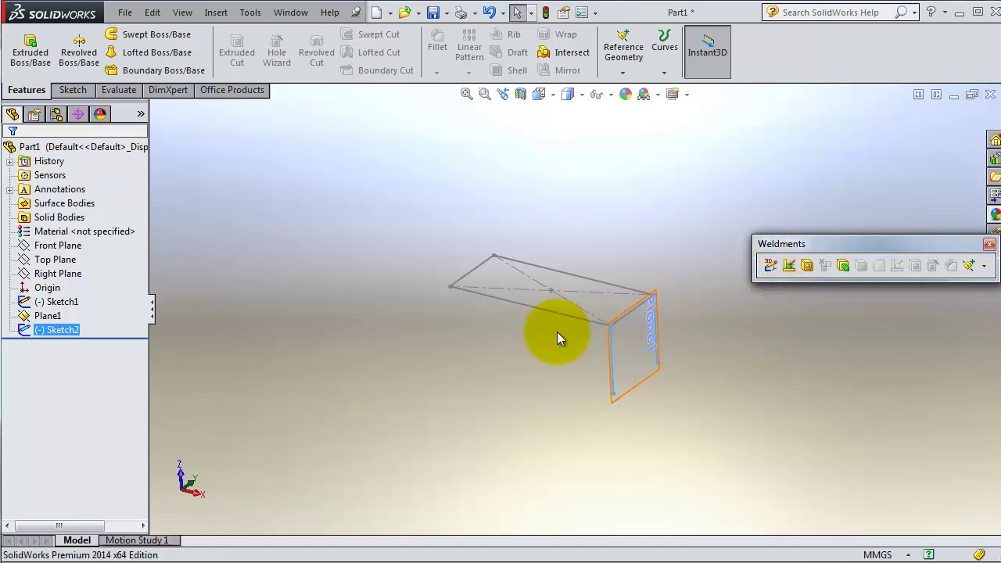
left_click(771, 273)
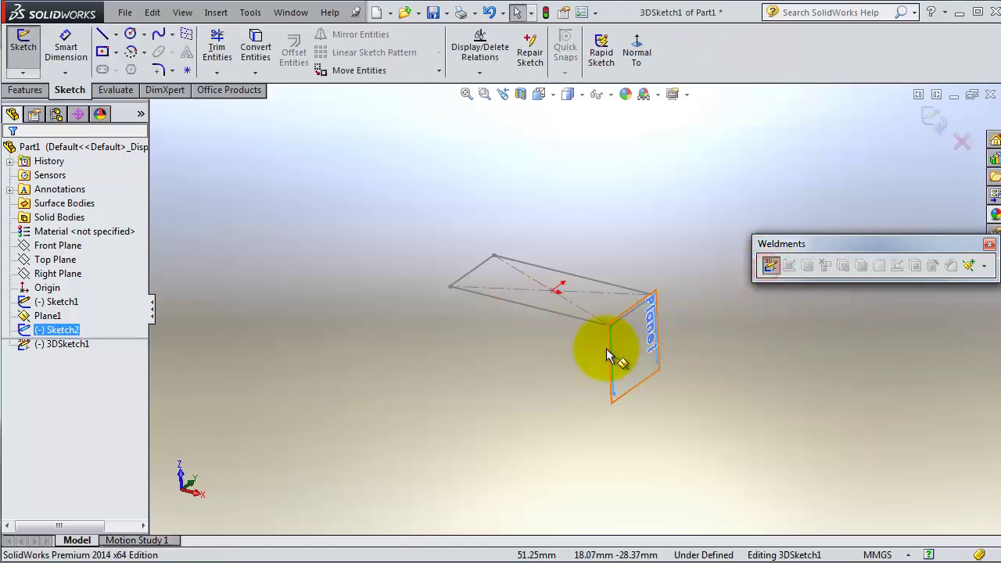
middle_click_drag(410, 381, 272, 319)
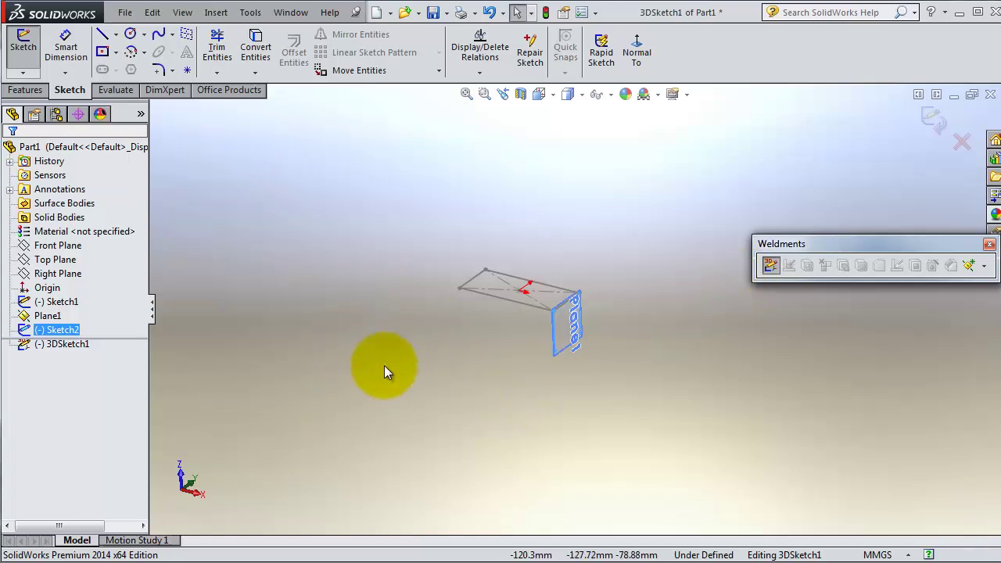
left_click(536, 276)
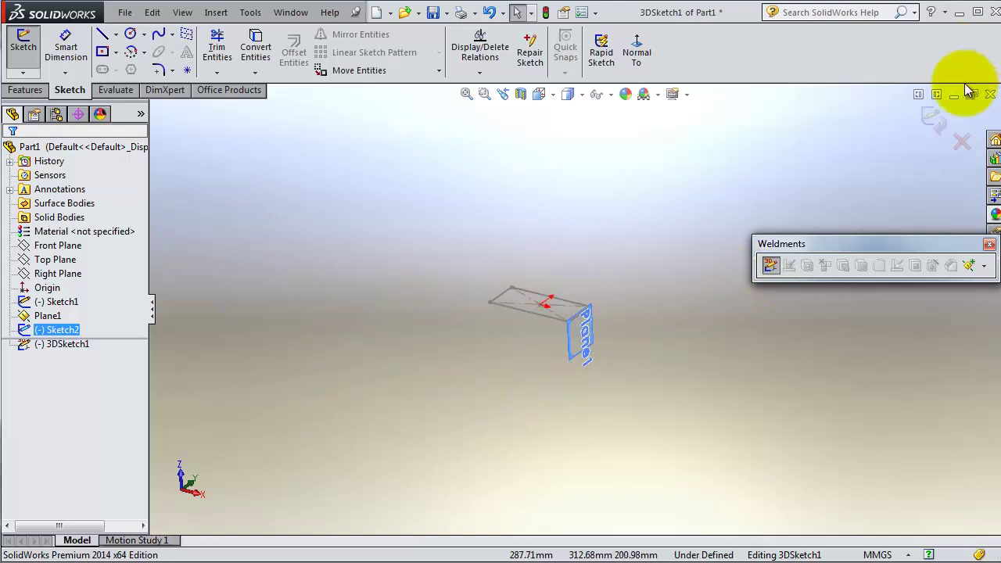
Discard the empty 3D sketch.
left_click(53, 302)
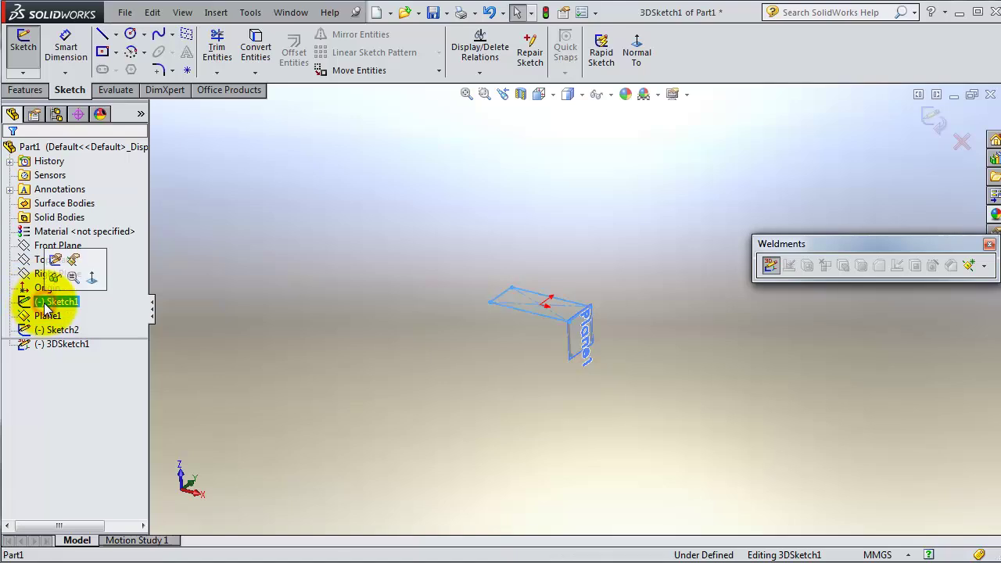
right_click(45, 303)
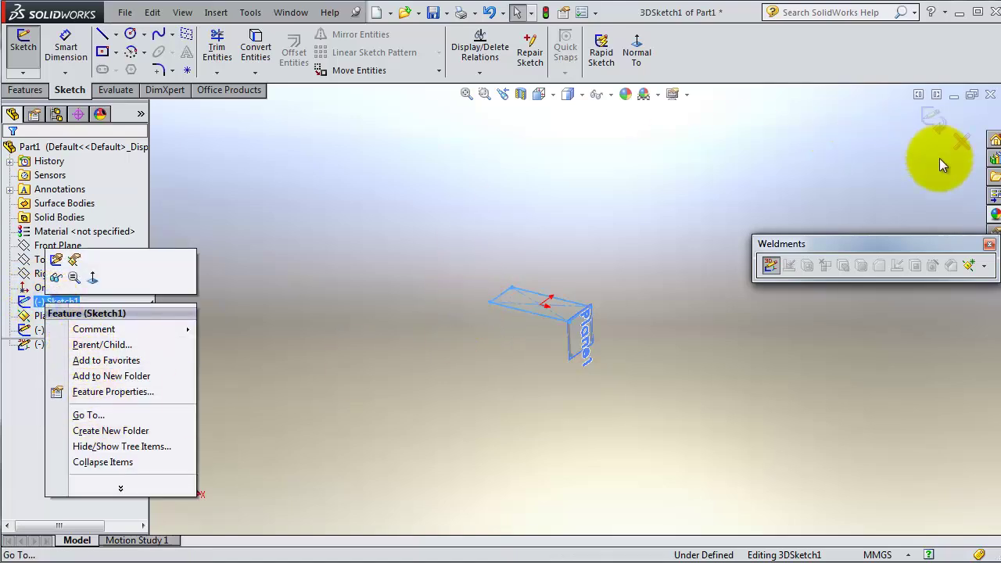
left_click(961, 141)
left_click(414, 345)
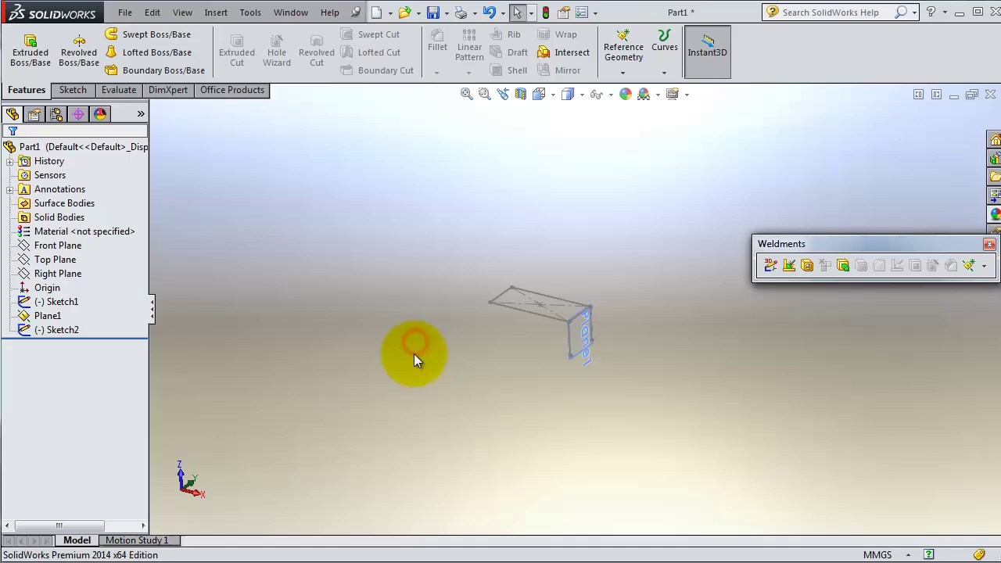
Delete Sketch1 and Sketch2 together with the dependent Plane1.
left_click(67, 304)
left_click(66, 330, "ctrl")
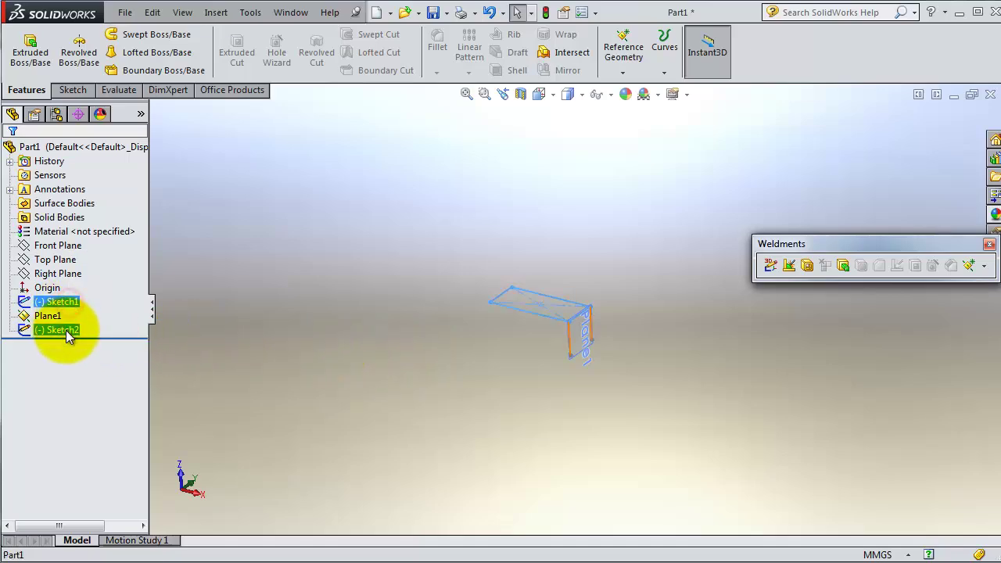
right_click(65, 331)
left_click(104, 370)
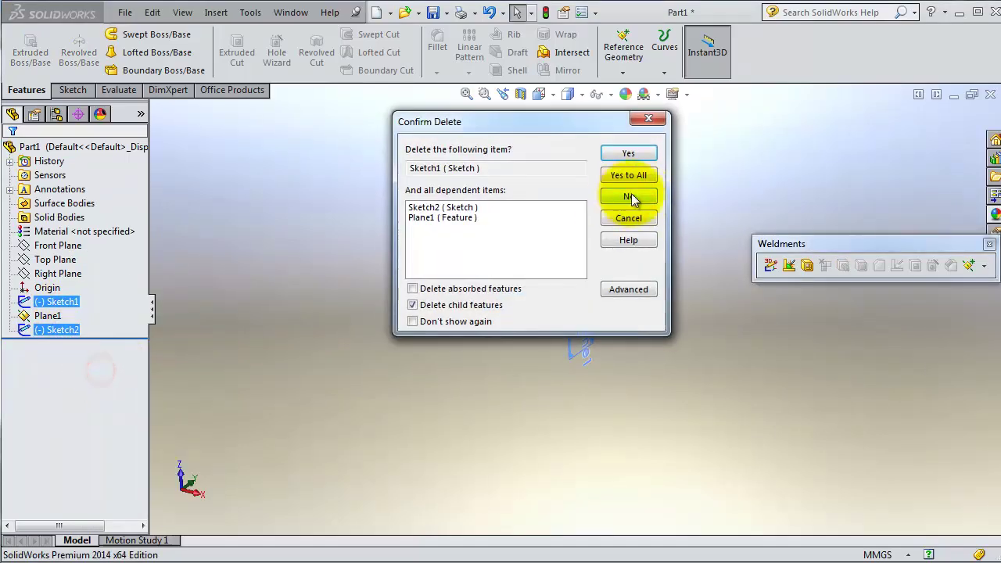
left_click(630, 154)
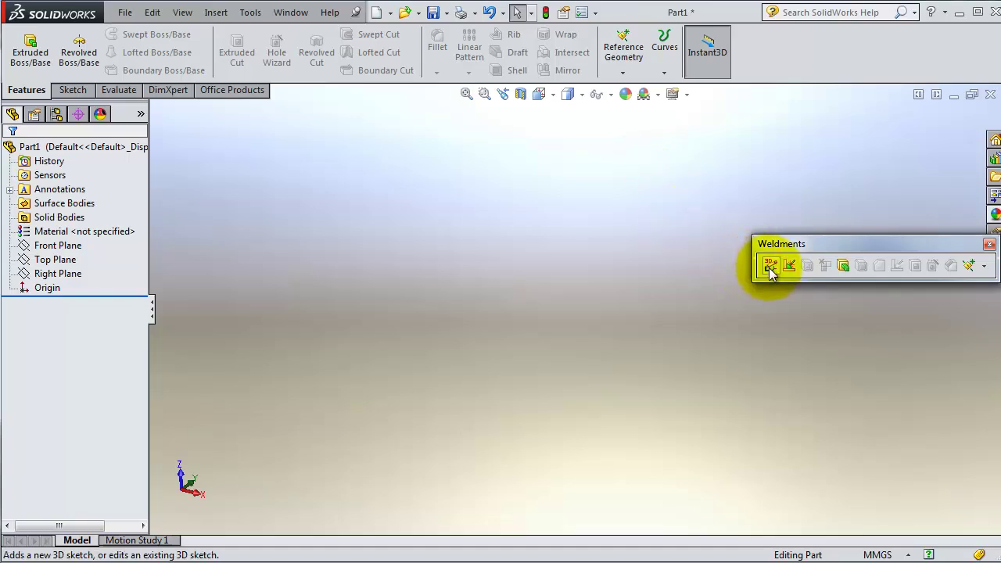
left_click_drag(815, 247, 761, 143)
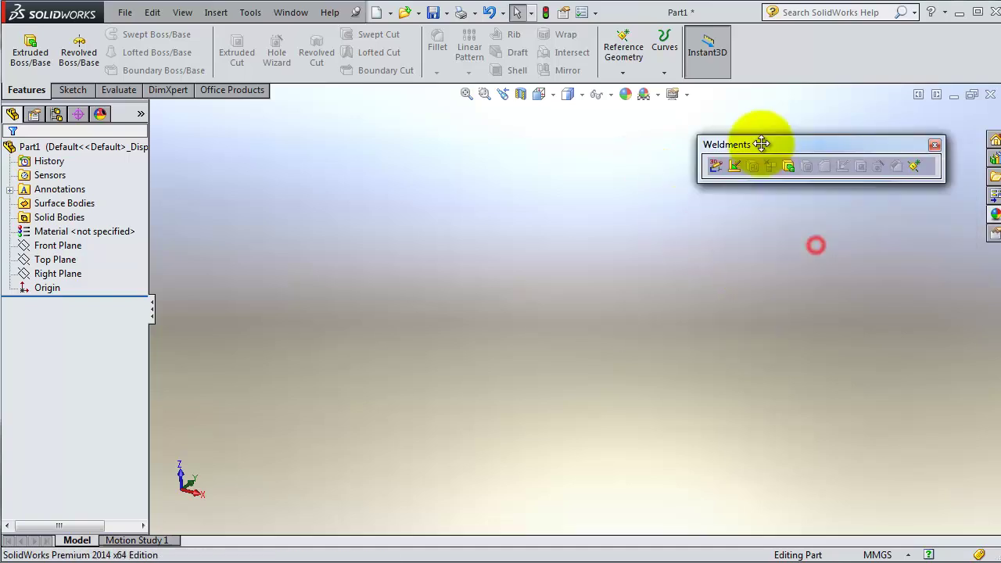
Open a 3D sketch and draw a center rectangle anchored at the origin.
left_click(713, 167)
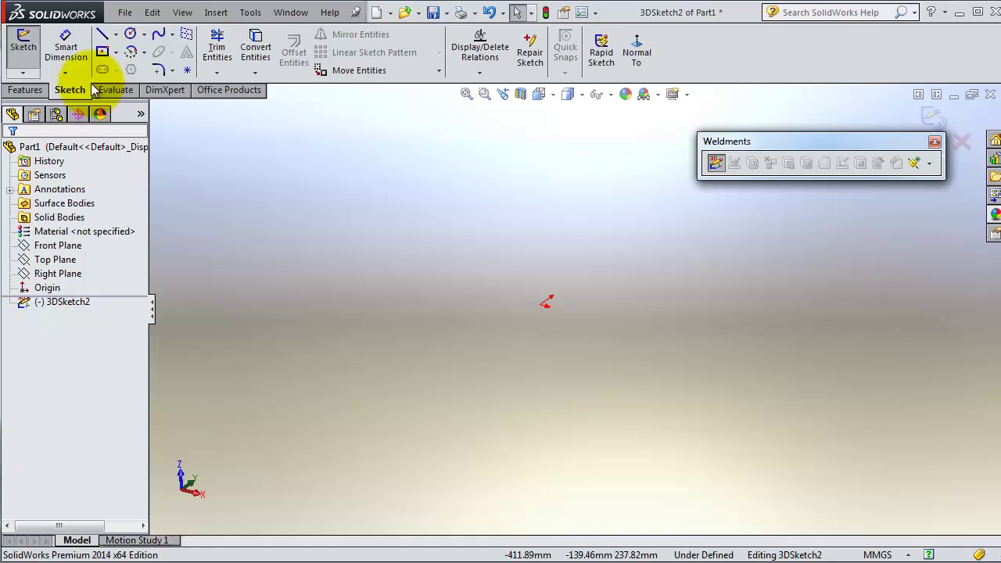
left_click(24, 72)
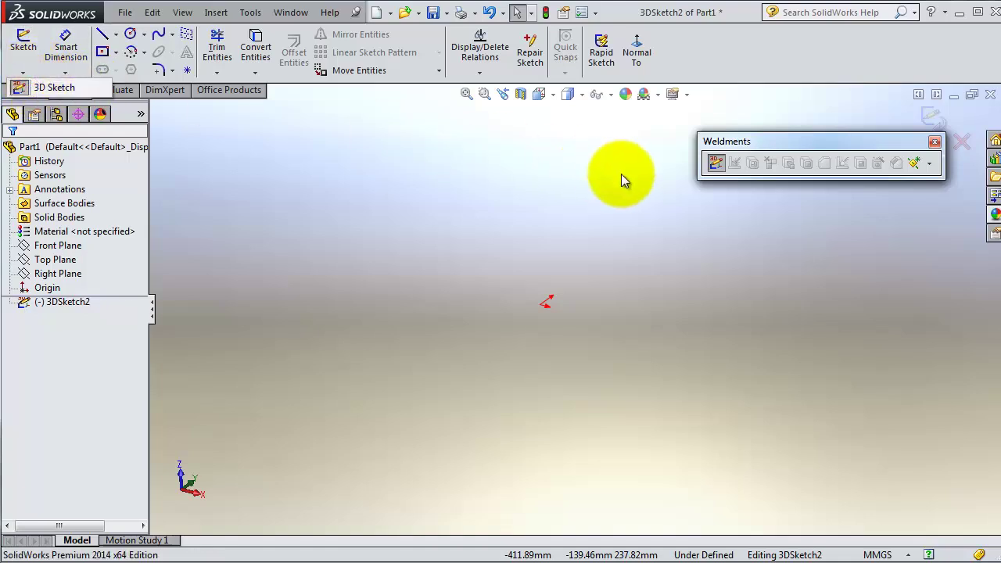
left_click_drag(778, 143, 797, 157)
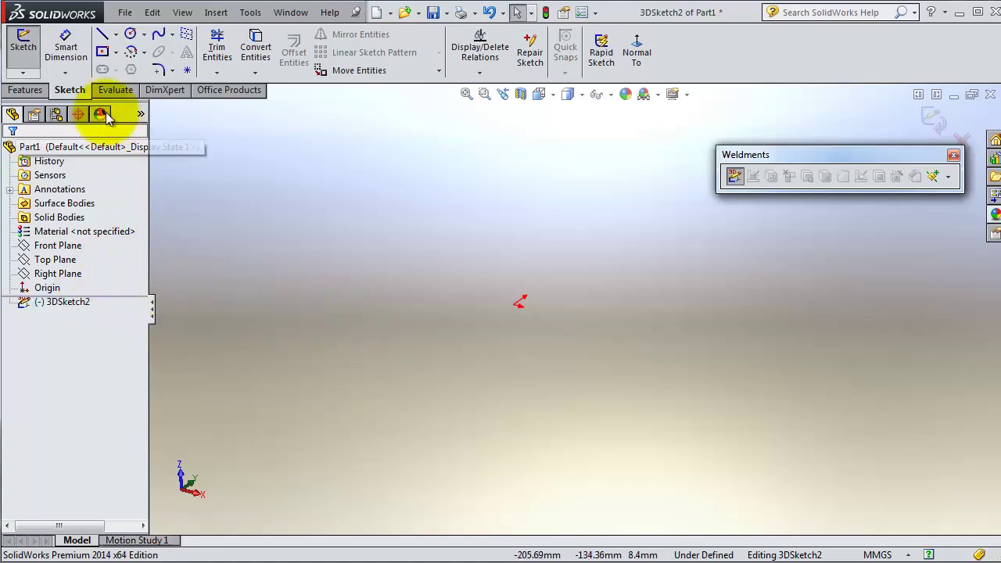
left_click(102, 52)
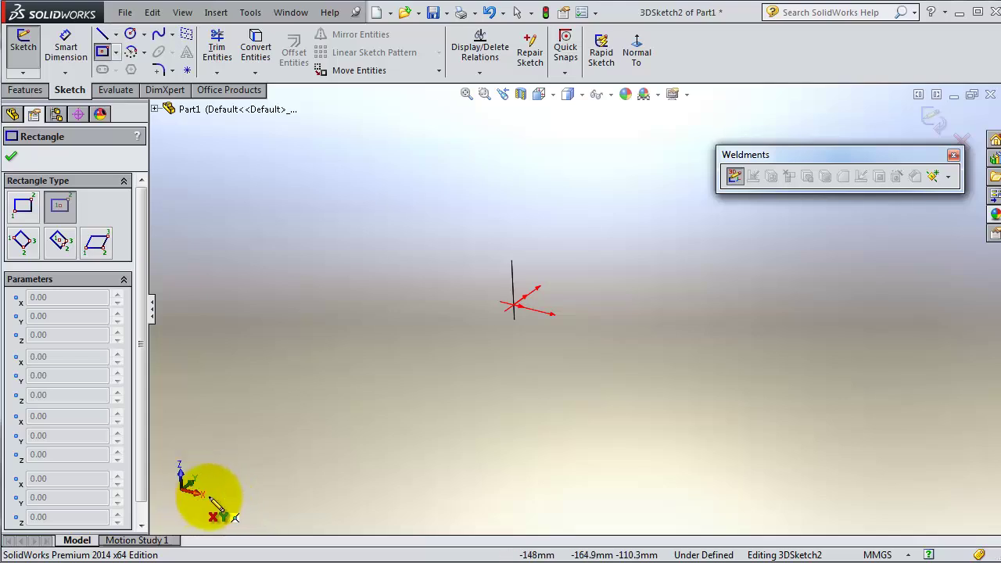
scroll(199, 502, "down", 1)
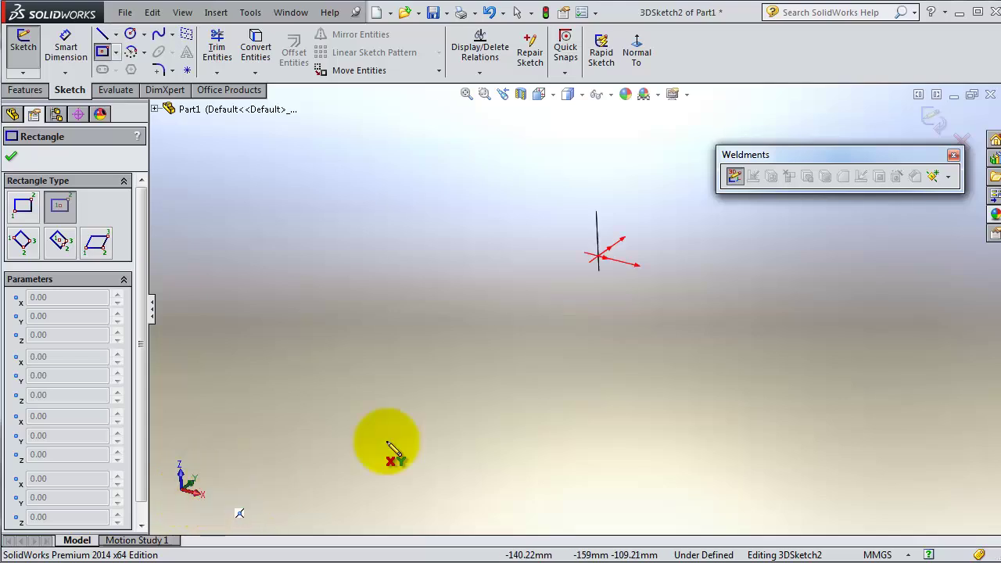
scroll(631, 219, "down", 2)
scroll(627, 258, "down", 1)
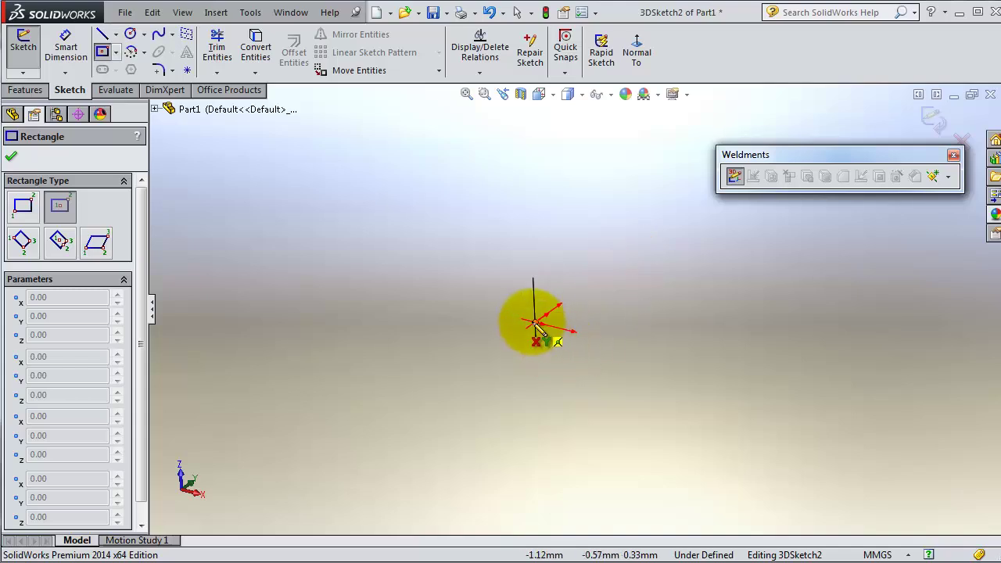
left_click(534, 321)
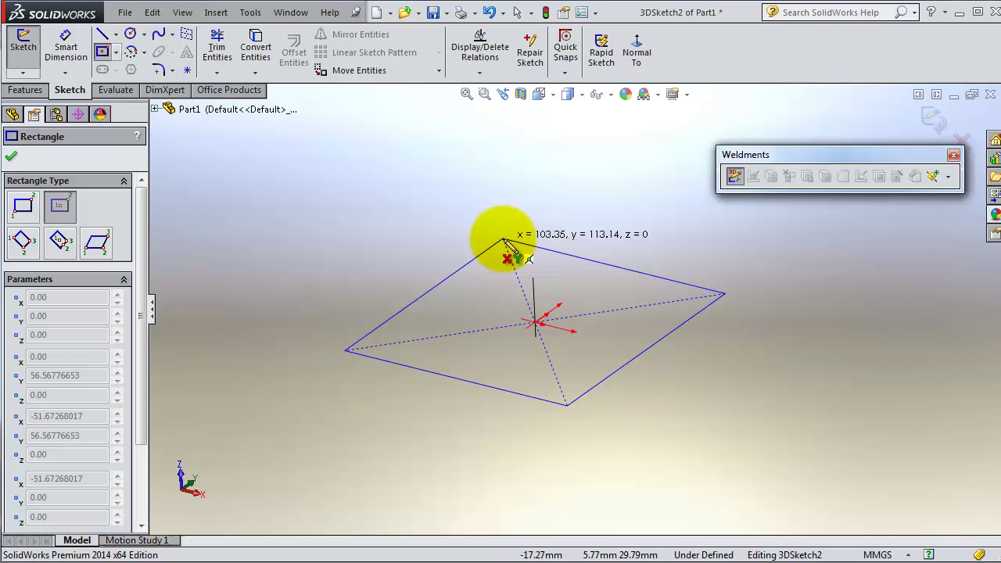
left_click(510, 247)
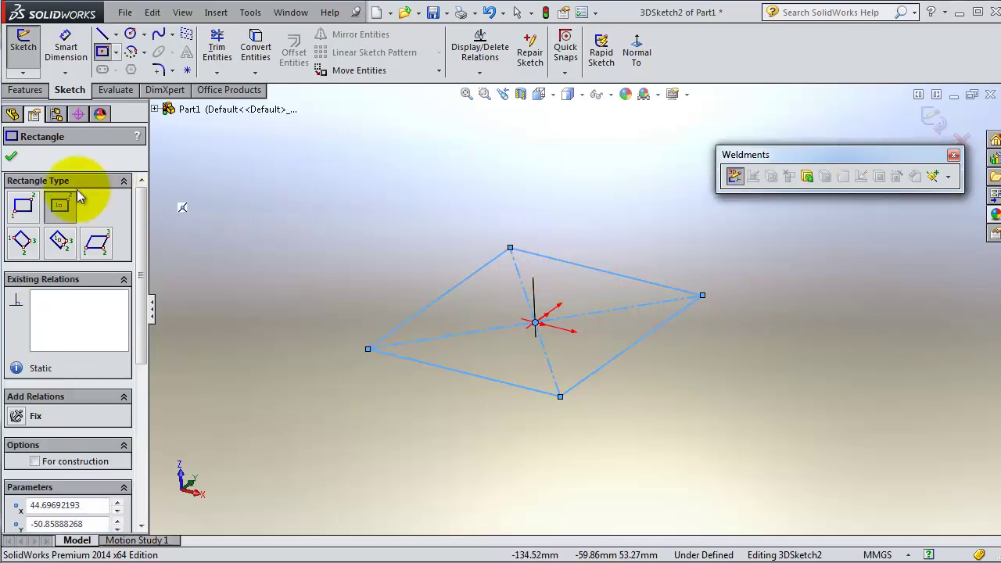
left_click(12, 159)
Orbit and zoom so the diamond-shaped top is seen flatter from slightly above.
mouse_move(594, 384)
middle_mouse_down()
mouse_move(600, 331)
mouse_move(562, 340)
mouse_move(603, 369)
mouse_move(570, 369)
middle_mouse_up()
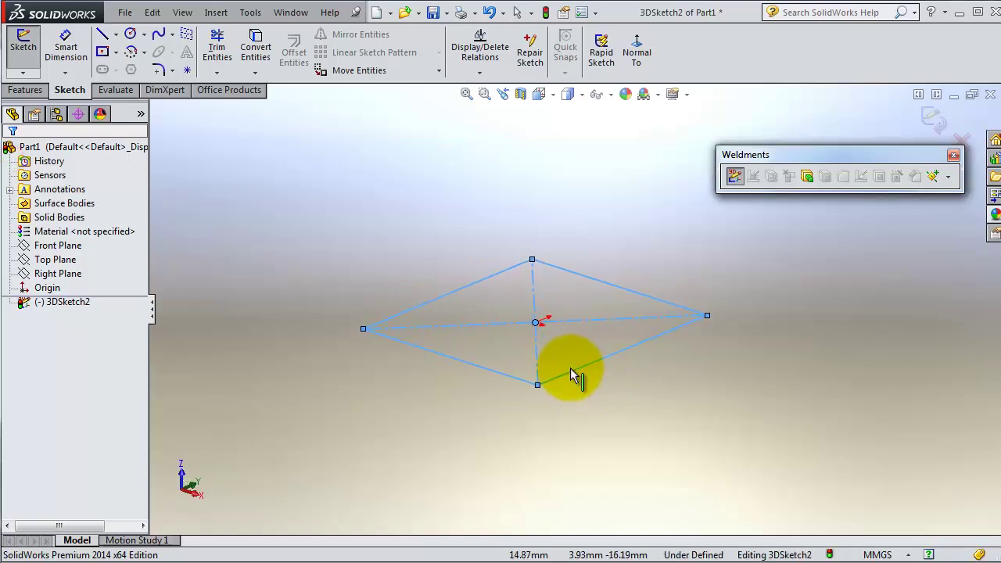
middle_click_drag(458, 457, 451, 437)
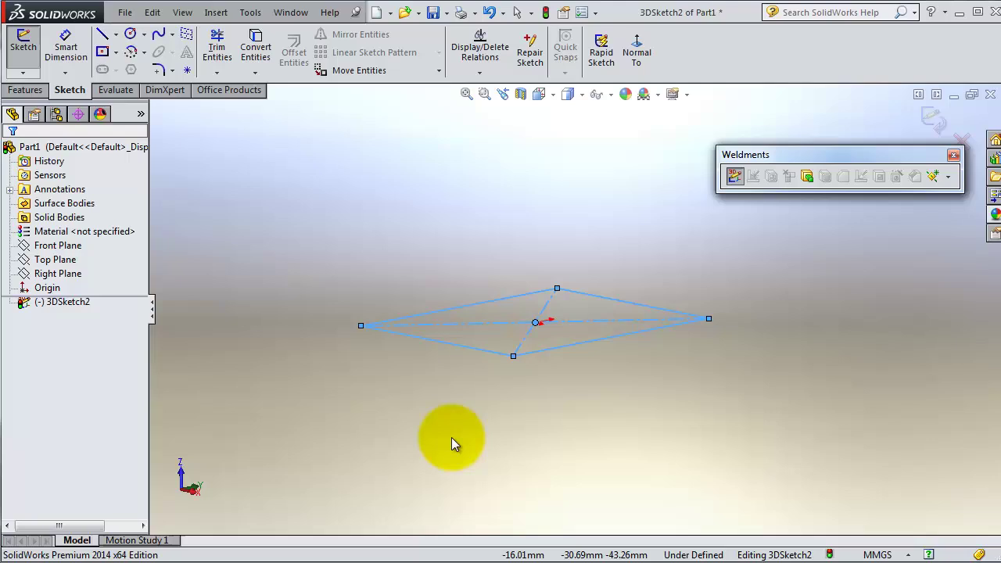
mouse_move(599, 375)
middle_mouse_down()
mouse_move(608, 392)
mouse_move(623, 375)
mouse_move(600, 349)
middle_mouse_up()
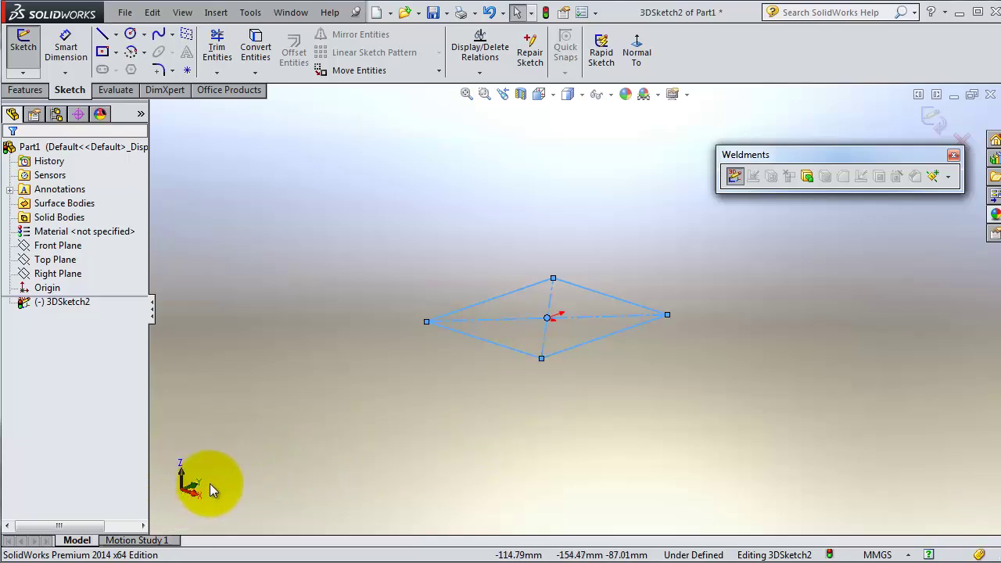
scroll(659, 360, "down", 1)
scroll(592, 360, "down", 1)
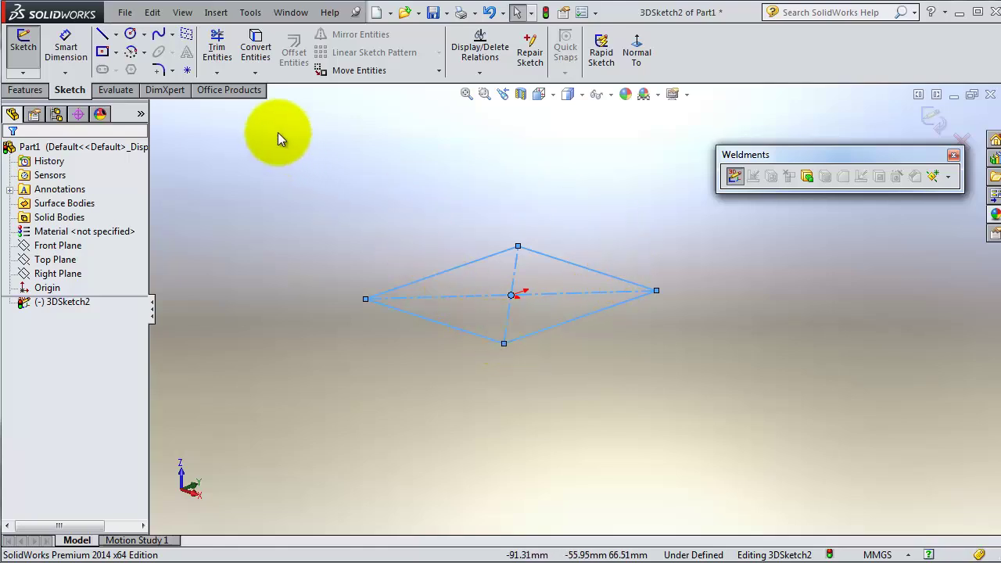
Draw vertical leg lines down from the front and right corners of the top.
left_click(102, 34)
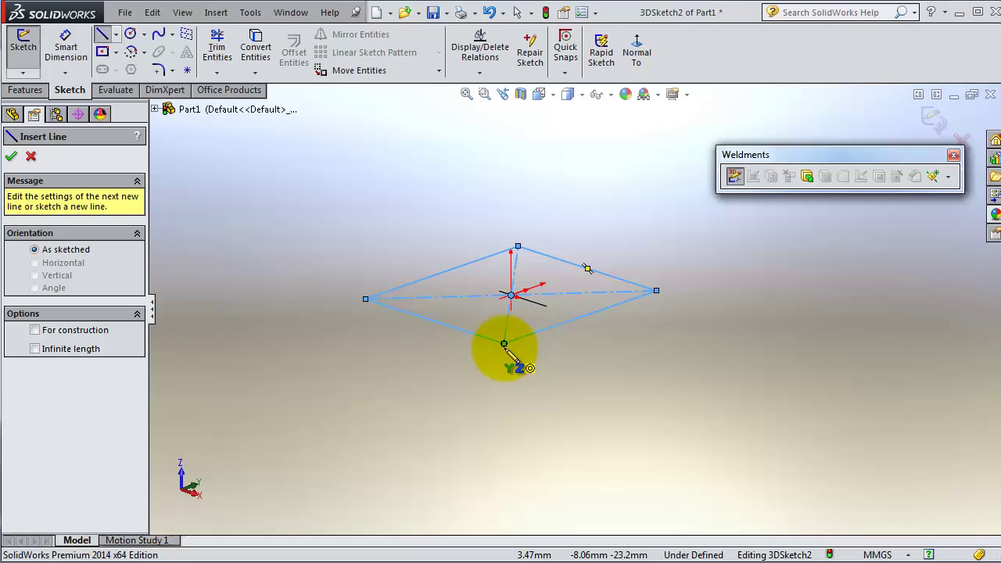
left_click(504, 346)
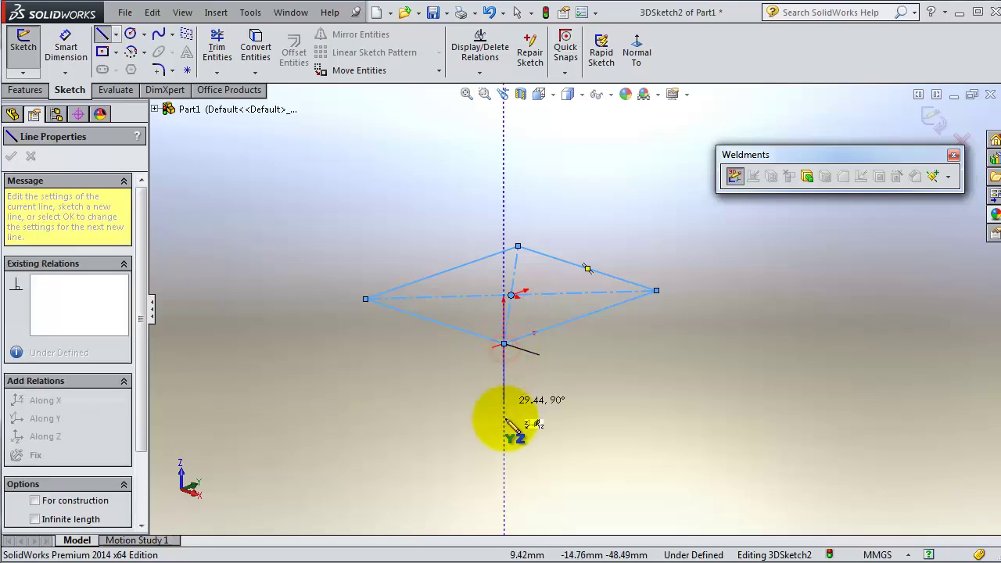
left_click(503, 462)
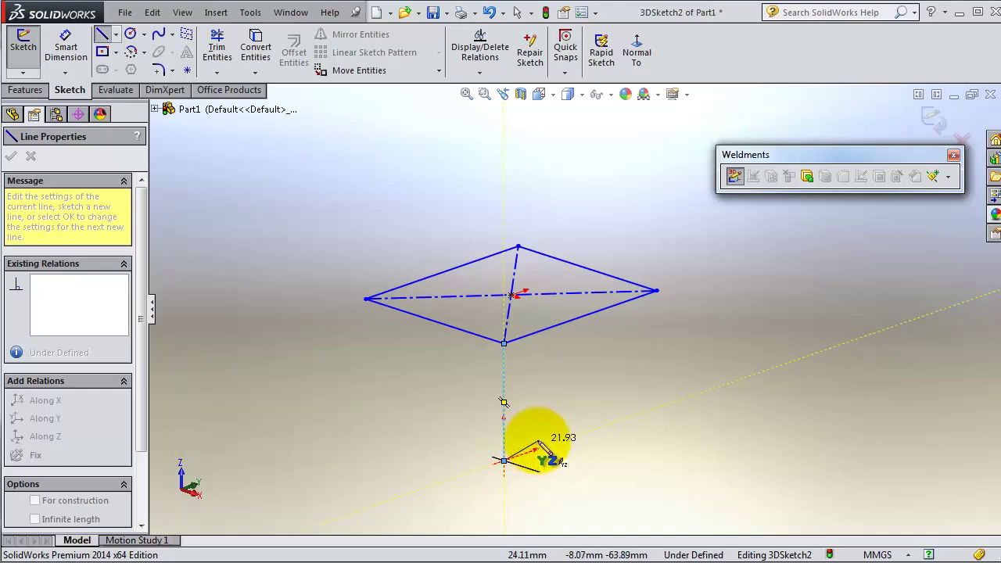
key("Escape")
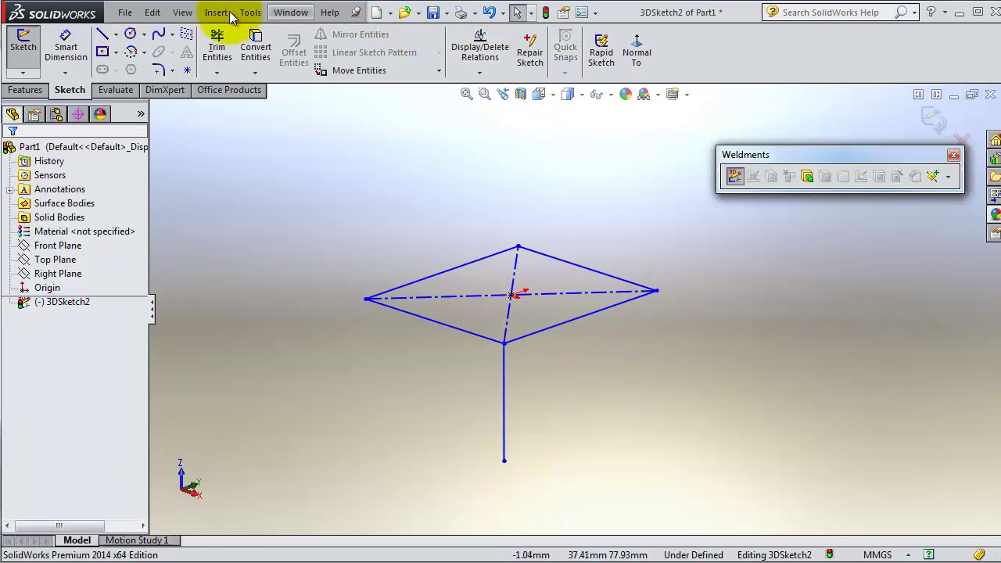
left_click(102, 34)
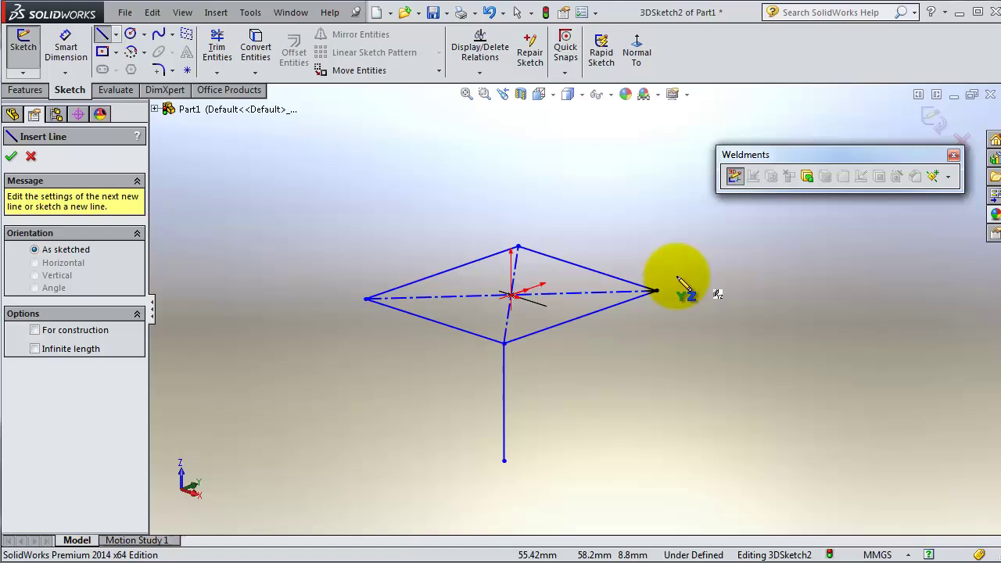
left_click(655, 291)
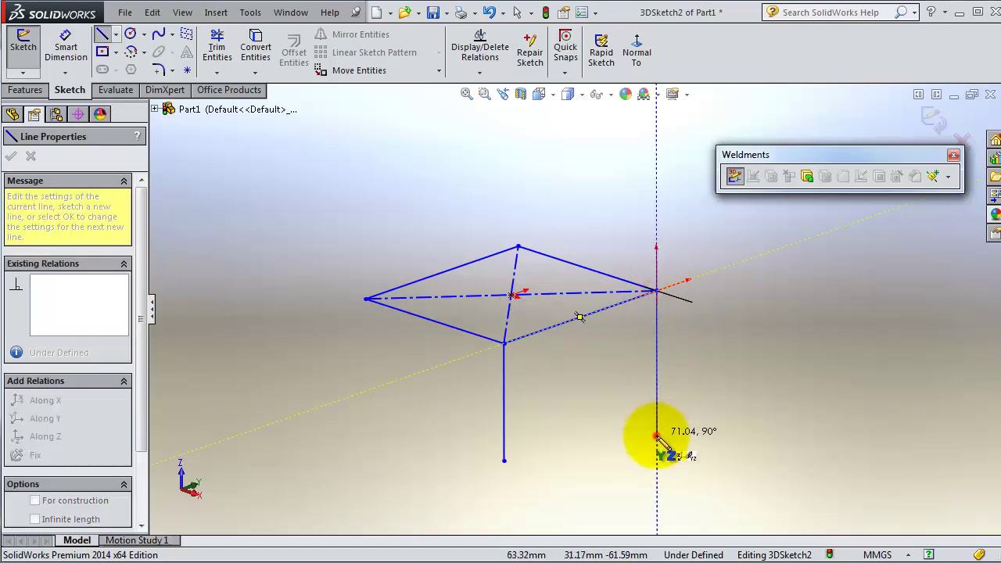
left_click(657, 435)
key("Escape")
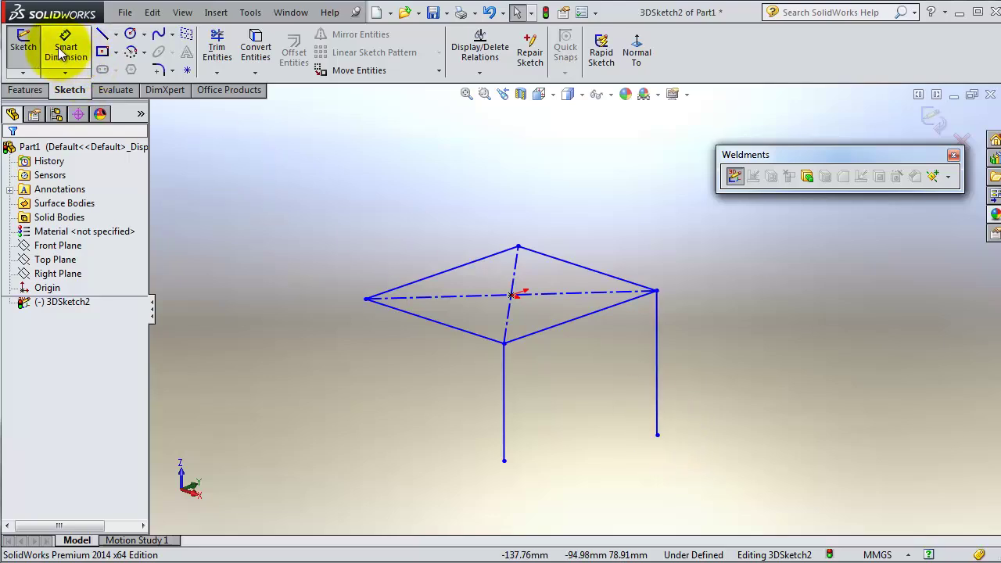
Make the front and right legs equal in length.
left_click(505, 384)
left_click(659, 396, "ctrl")
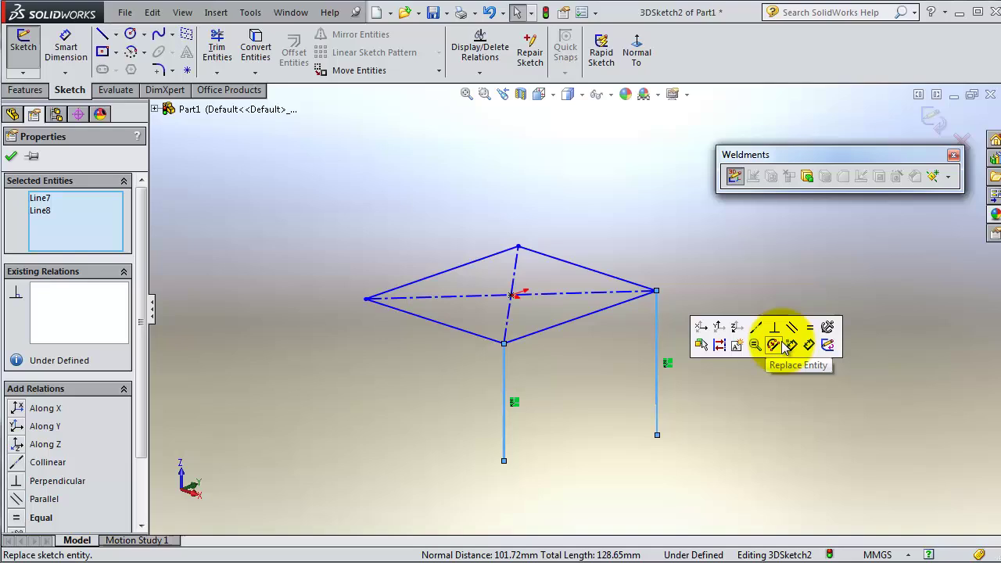
left_click(810, 327)
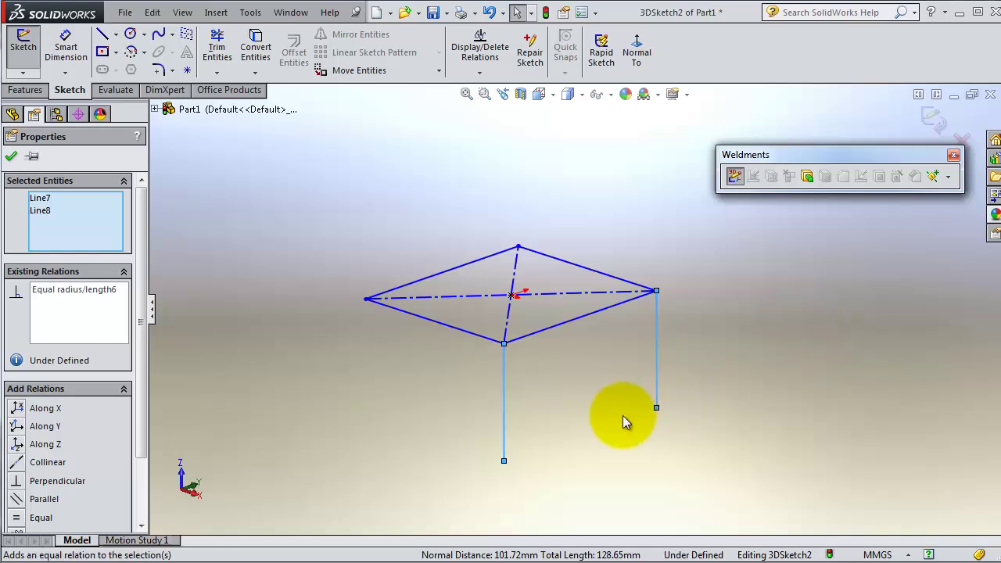
Draw vertical legs down from the two remaining corners of the top.
left_click(580, 398)
mouse_move(580, 397)
middle_mouse_down()
mouse_move(631, 410)
mouse_move(727, 404)
mouse_move(677, 449)
mouse_move(597, 428)
mouse_move(598, 444)
middle_mouse_up()
left_click(115, 34)
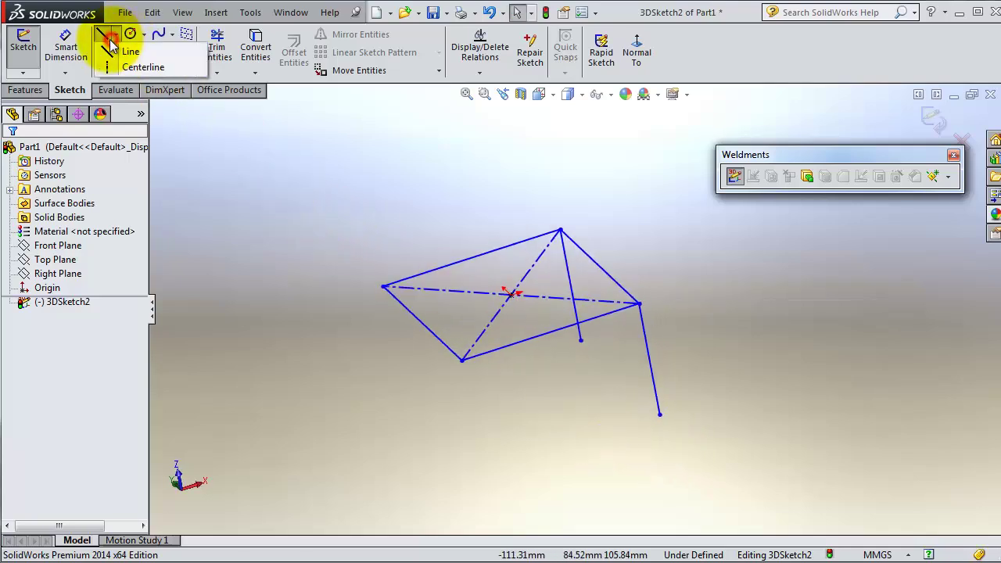
left_click(117, 51)
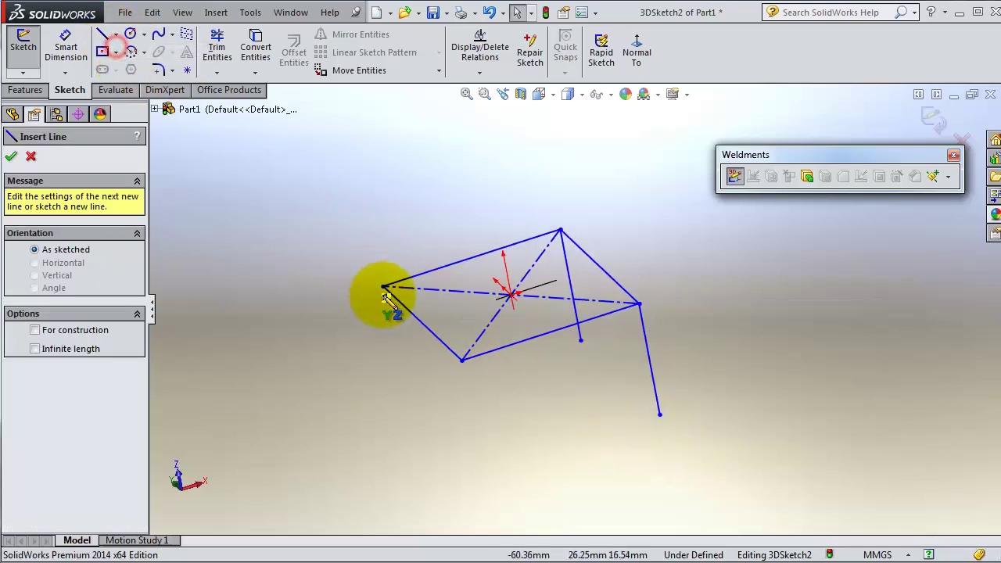
left_click(463, 360)
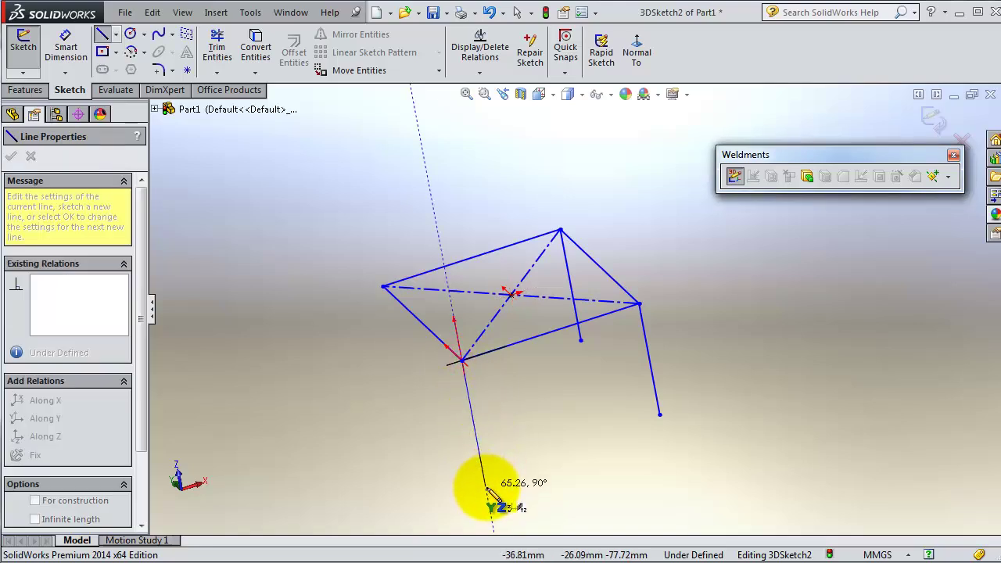
left_click(482, 472)
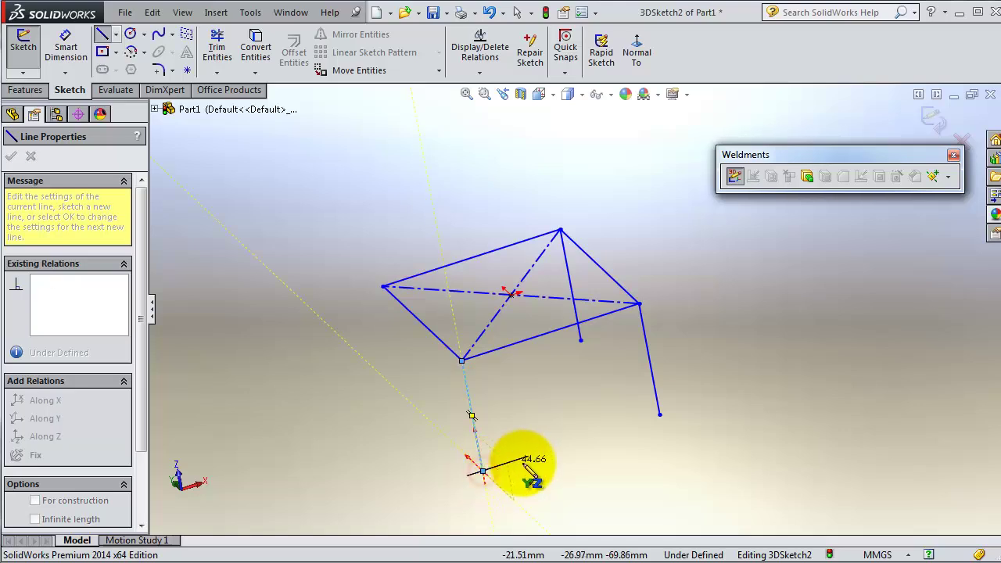
key("Escape")
middle_click_drag(532, 444, 539, 411)
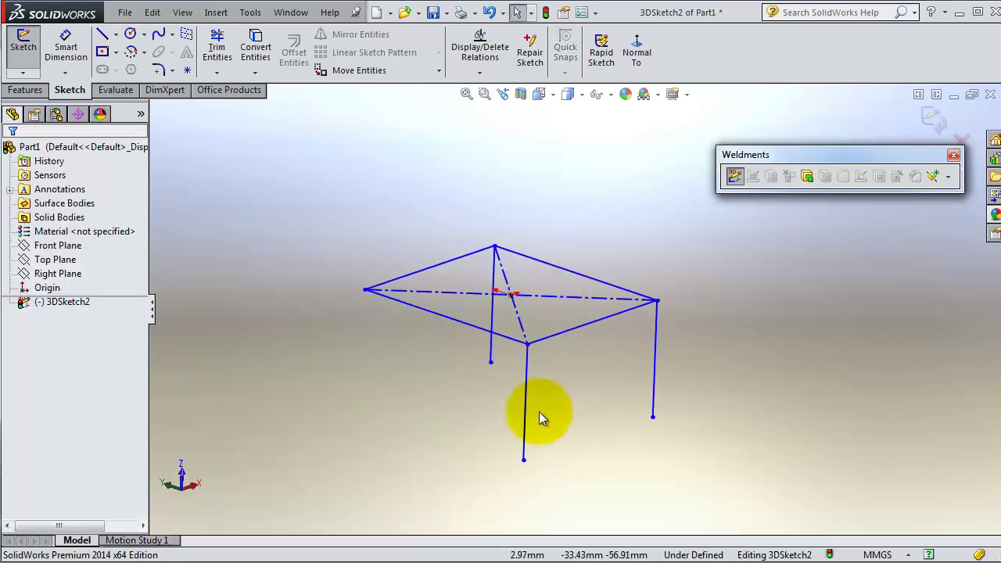
left_click(102, 33)
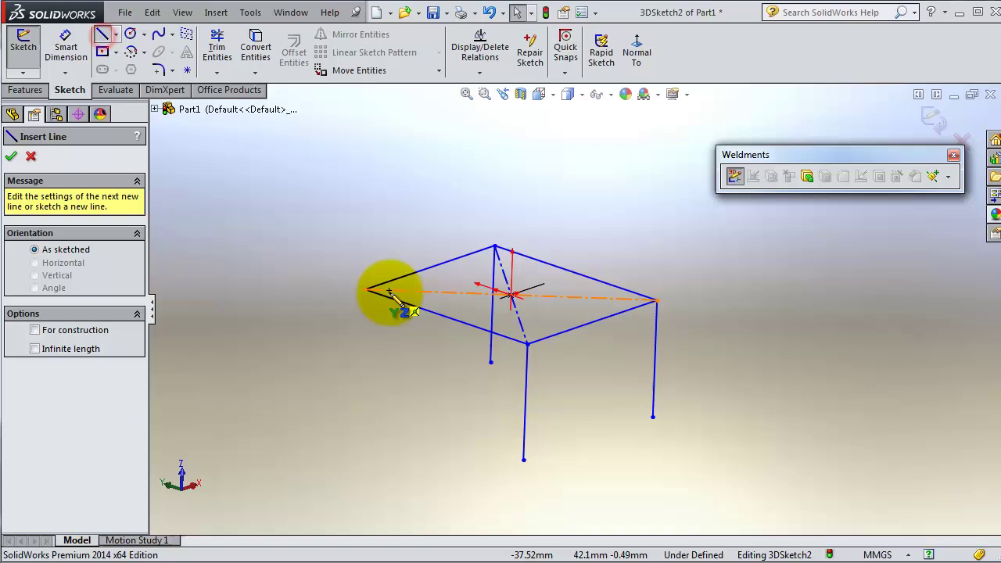
left_click(365, 291)
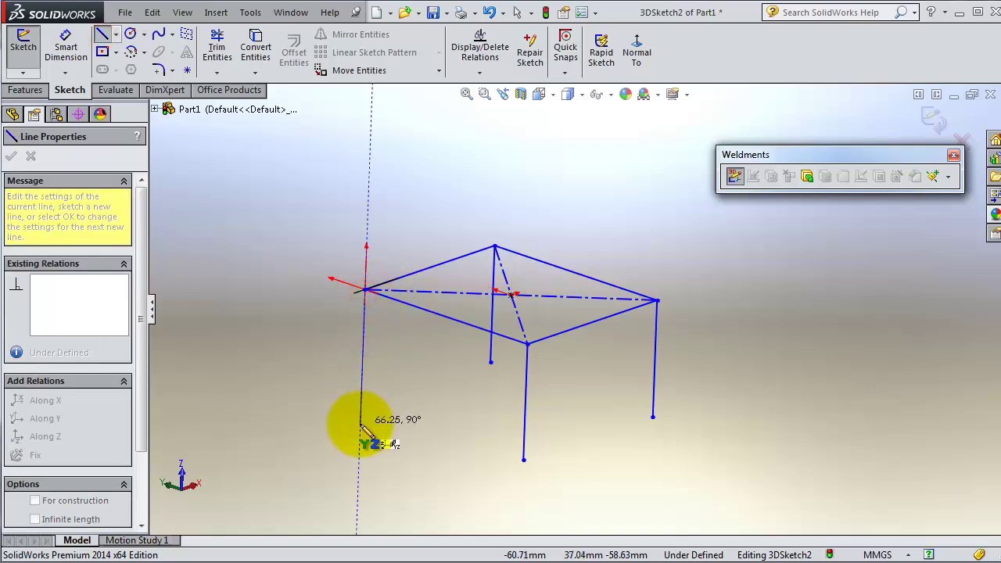
left_click(360, 425)
key("Escape")
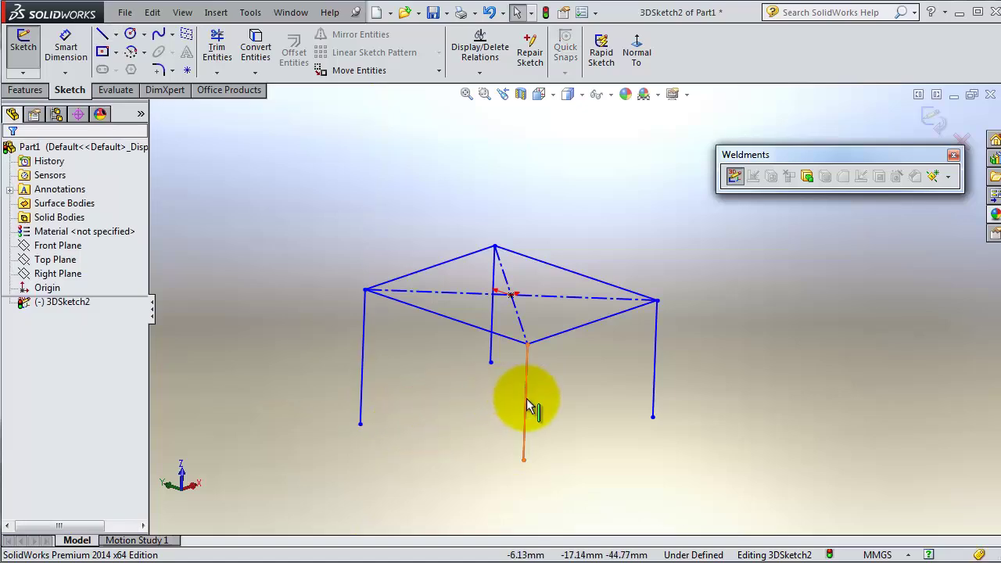
Make the new legs equal in length to the existing ones.
left_click(527, 401)
left_click(360, 377, "ctrl")
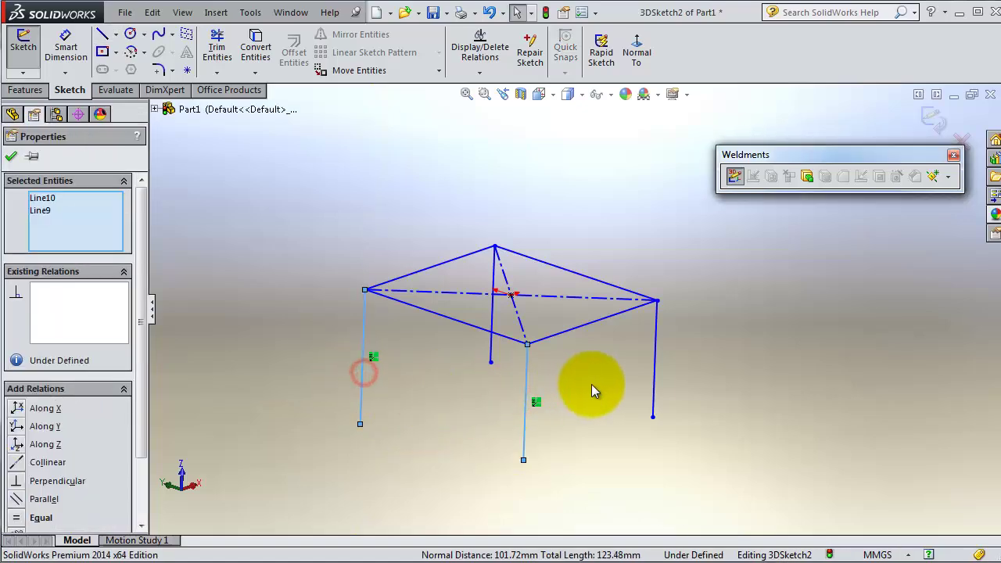
left_click(655, 389, "ctrl")
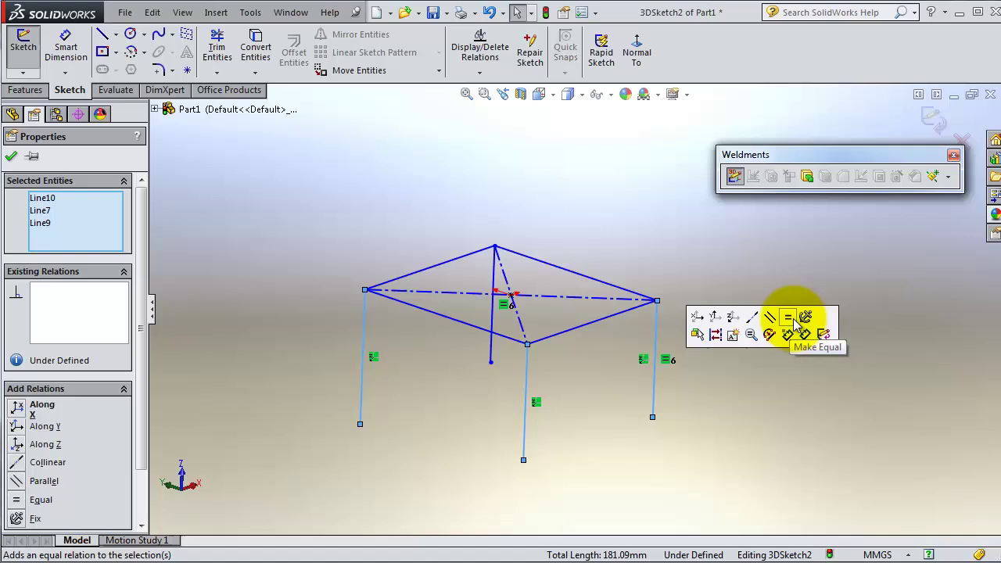
left_click(793, 323)
Clear the selection and orbit around the four-legged frame in 3DSketch2, briefly opening the Sketch dropdown.
left_click(575, 385)
mouse_move(677, 363)
middle_mouse_down()
mouse_move(644, 375)
mouse_move(610, 368)
mouse_move(626, 353)
mouse_move(595, 381)
mouse_move(521, 340)
middle_mouse_up()
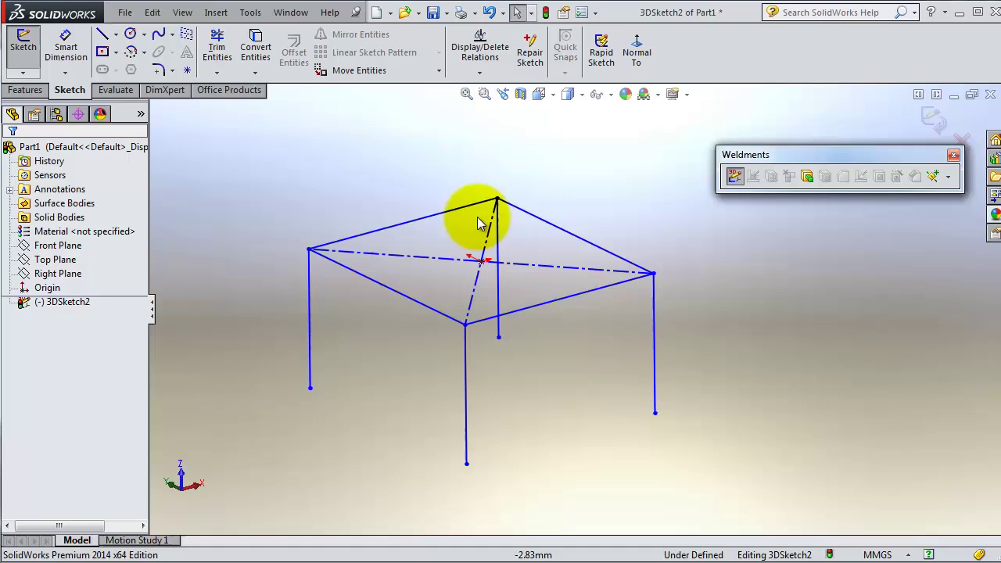
mouse_move(568, 310)
middle_mouse_down()
mouse_move(601, 301)
mouse_move(604, 273)
mouse_move(615, 290)
mouse_move(571, 296)
middle_mouse_up()
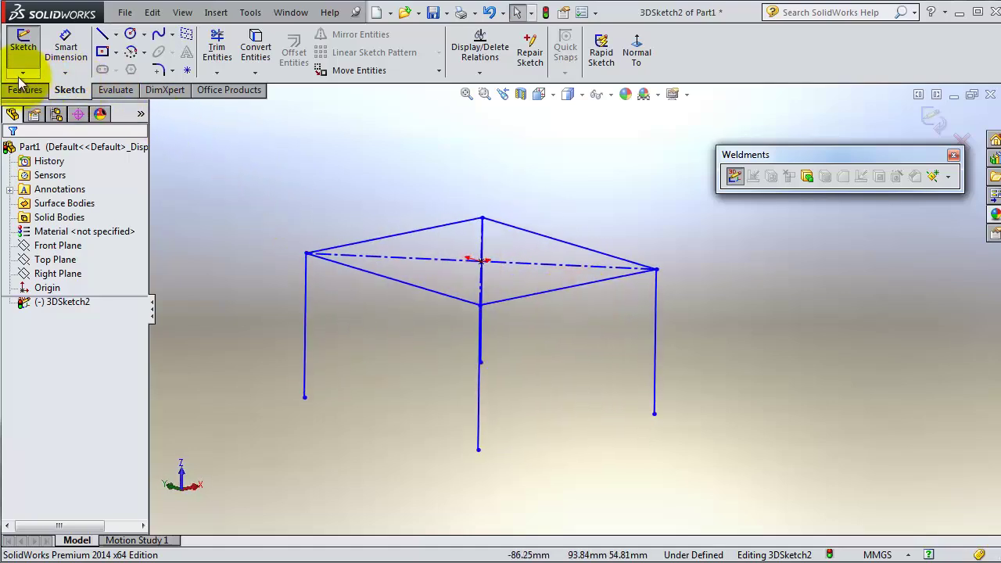
left_click(20, 77)
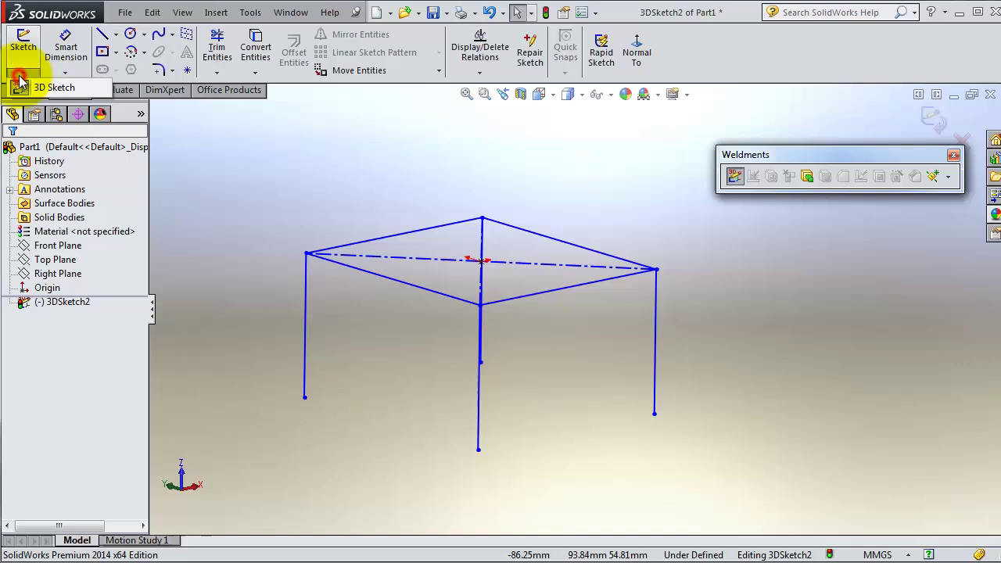
left_click(342, 162)
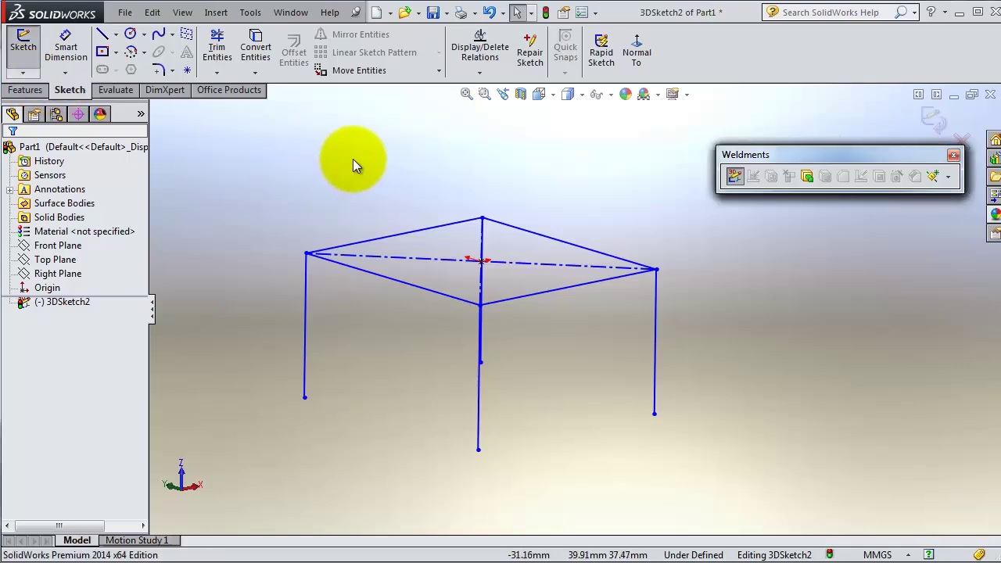